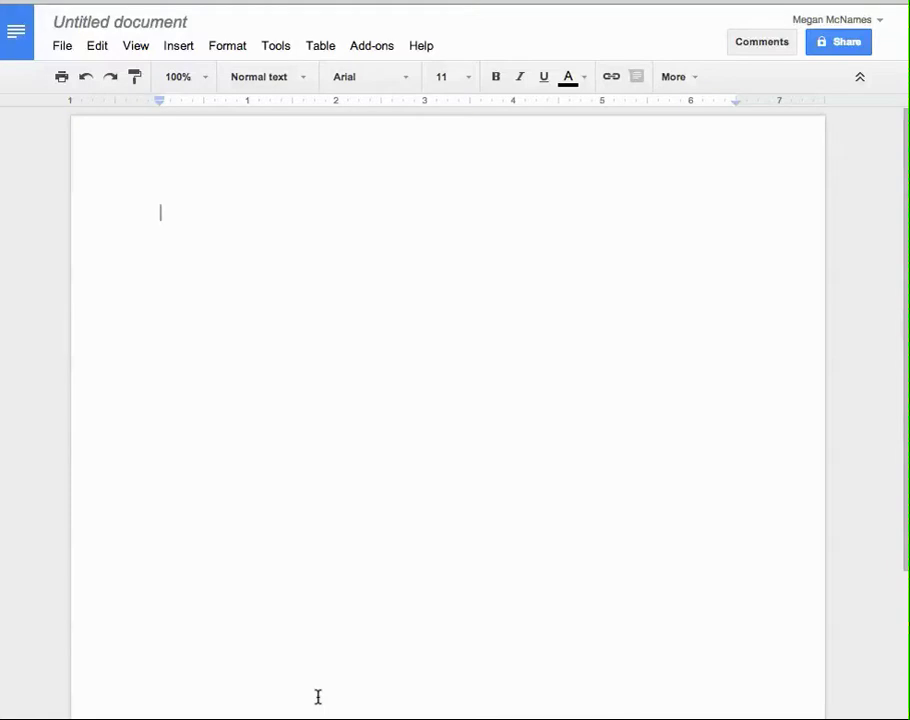
# - Bring up the neo.com home page in Chrome and lower its window so the blank Doc shows above
pyautogui.press('super+Tab')
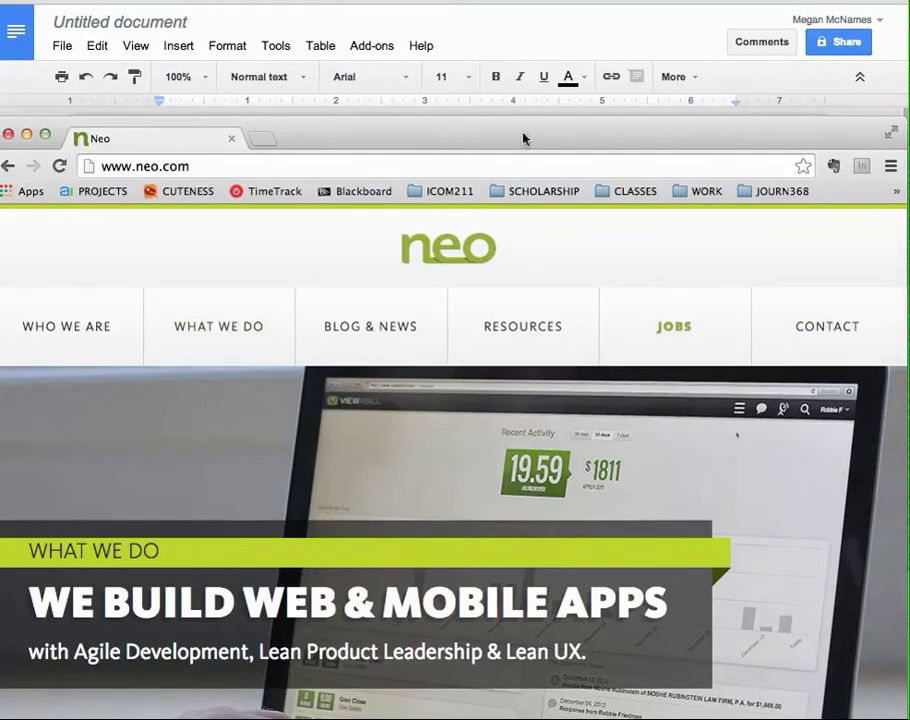
pyautogui.moveTo(524, 138); pyautogui.dragTo(533, 267)
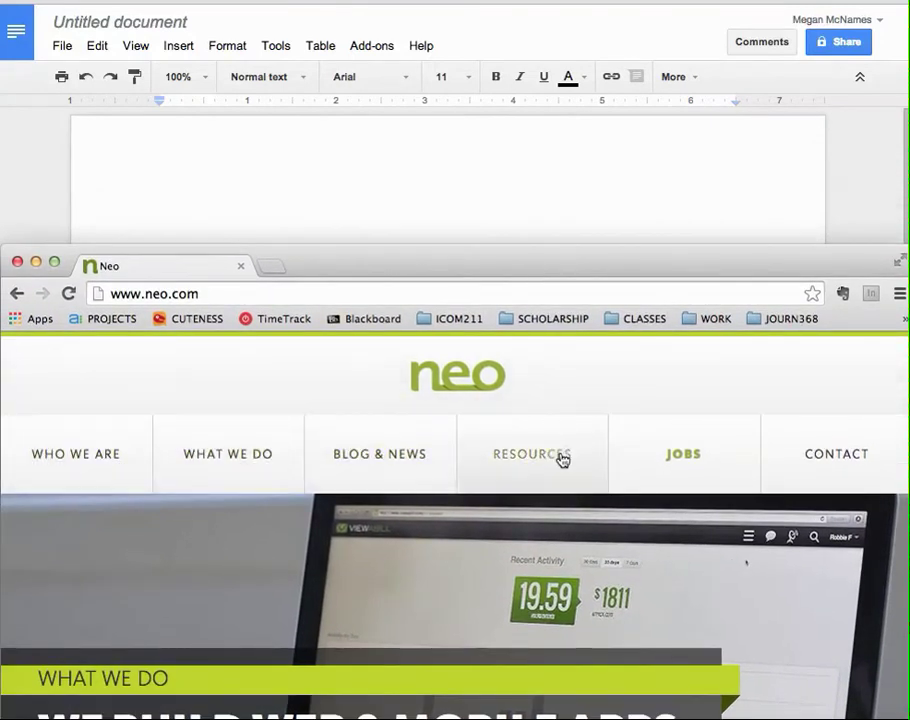
# - Type the heading HOME and start a bulleted list on the line below it
pyautogui.click(502, 200)
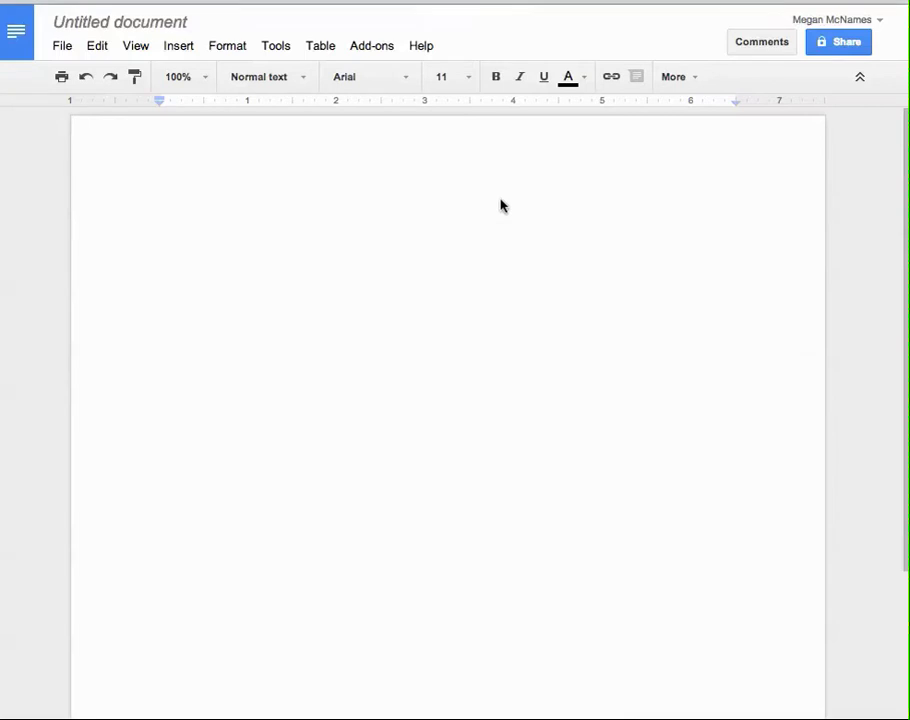
pyautogui.write('HOME')
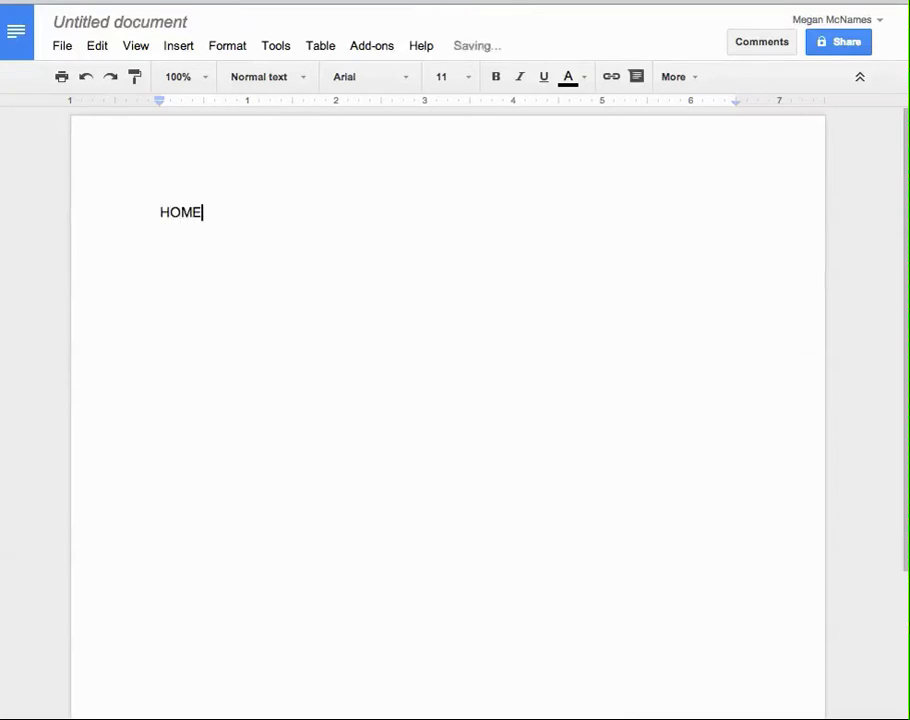
pyautogui.press('Return')
pyautogui.click(680, 80)
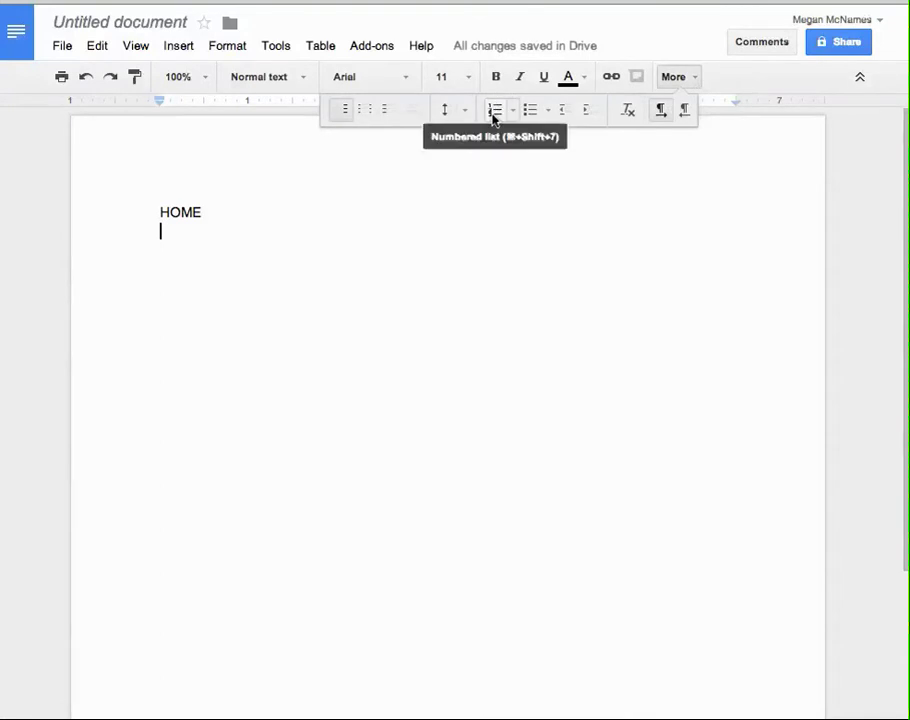
pyautogui.click(493, 113)
pyautogui.click(529, 116)
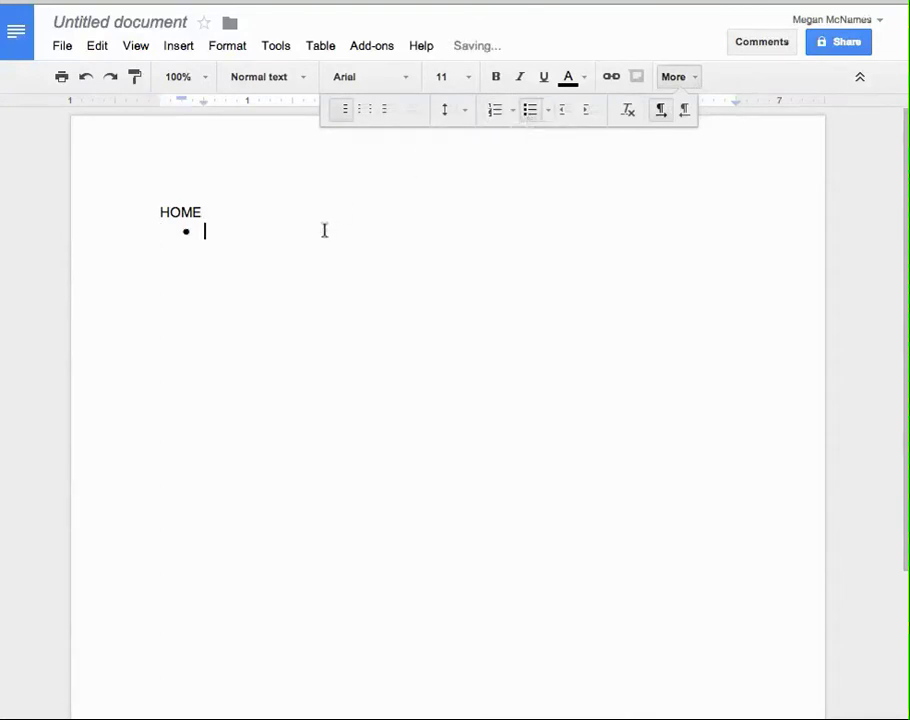
# - After checking neo.com, add the bullets Who We Are and What We Do
pyautogui.click(272, 712)
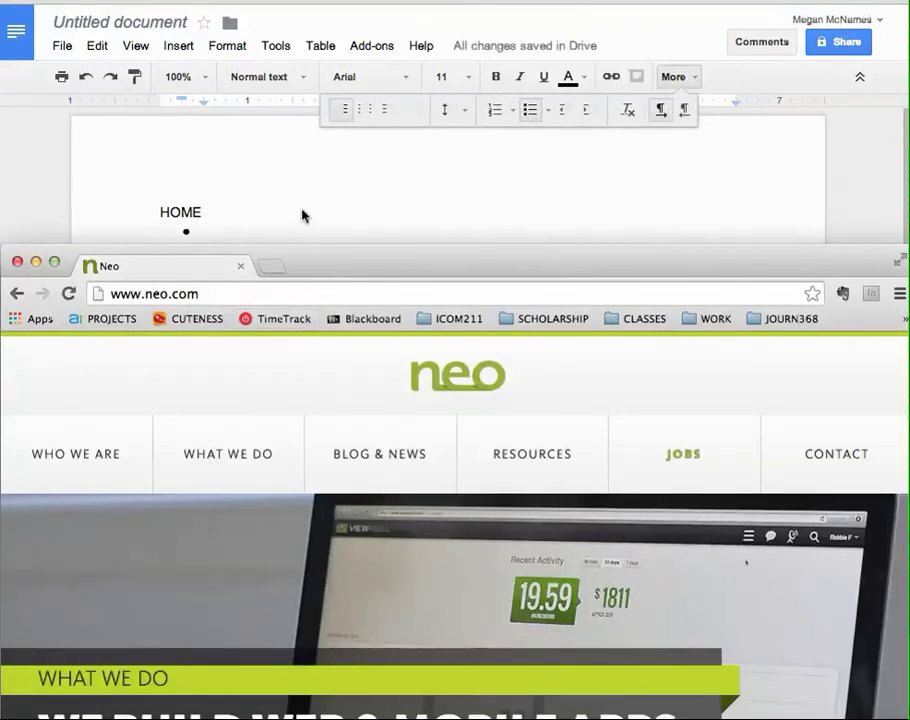
pyautogui.click(307, 233)
pyautogui.write('Who We Are')
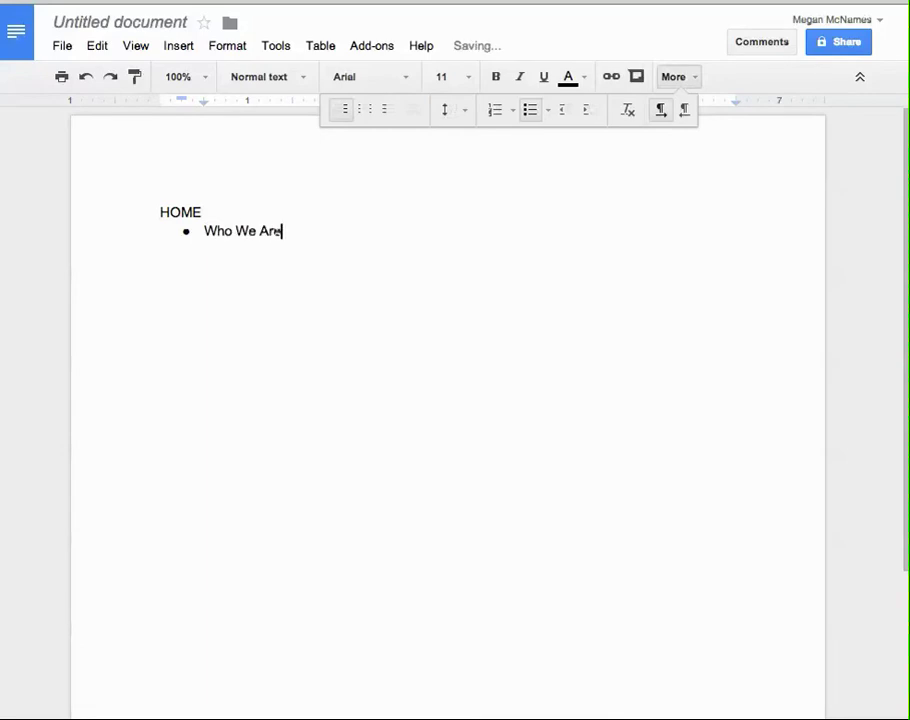
pyautogui.press('Return')
pyautogui.write('What We Do')
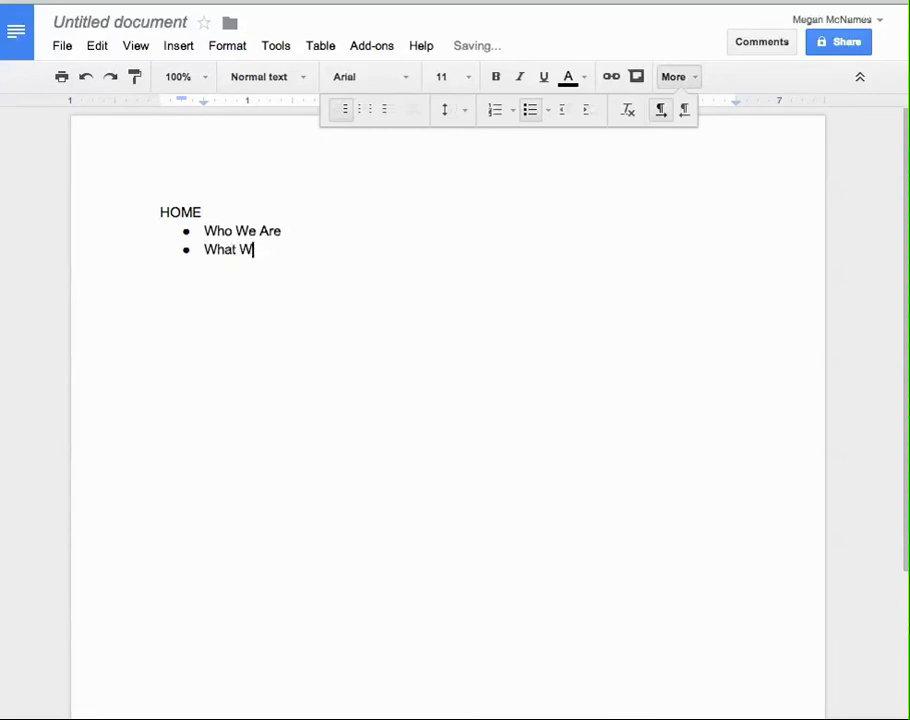
pyautogui.press('Return')
# - Add the bullets Blog & News and Resources, checking the neo.com site between them
pyautogui.hotkey('alt', 'Tab')
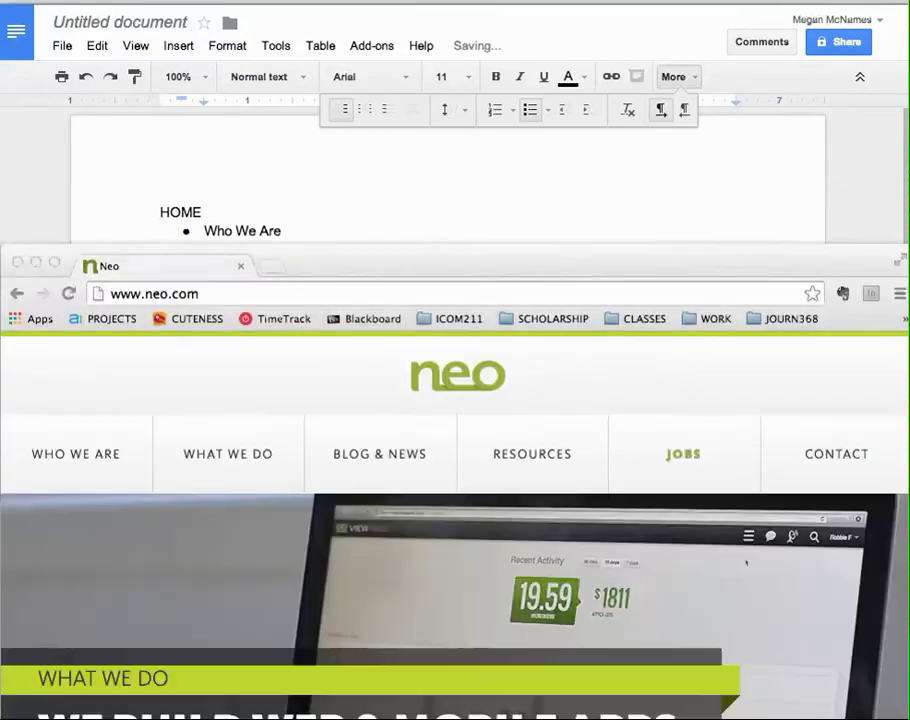
pyautogui.hotkey('alt', 'Tab')
pyautogui.write('Bl')
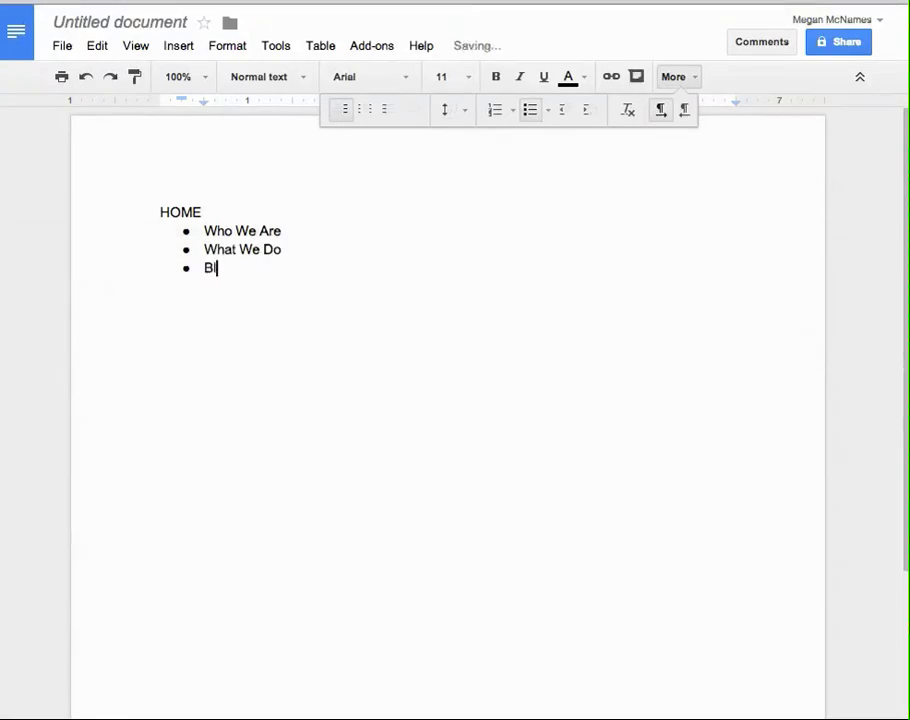
pyautogui.write('og & News')
pyautogui.hotkey('alt', 'Tab')
pyautogui.hotkey('alt', 'Tab')
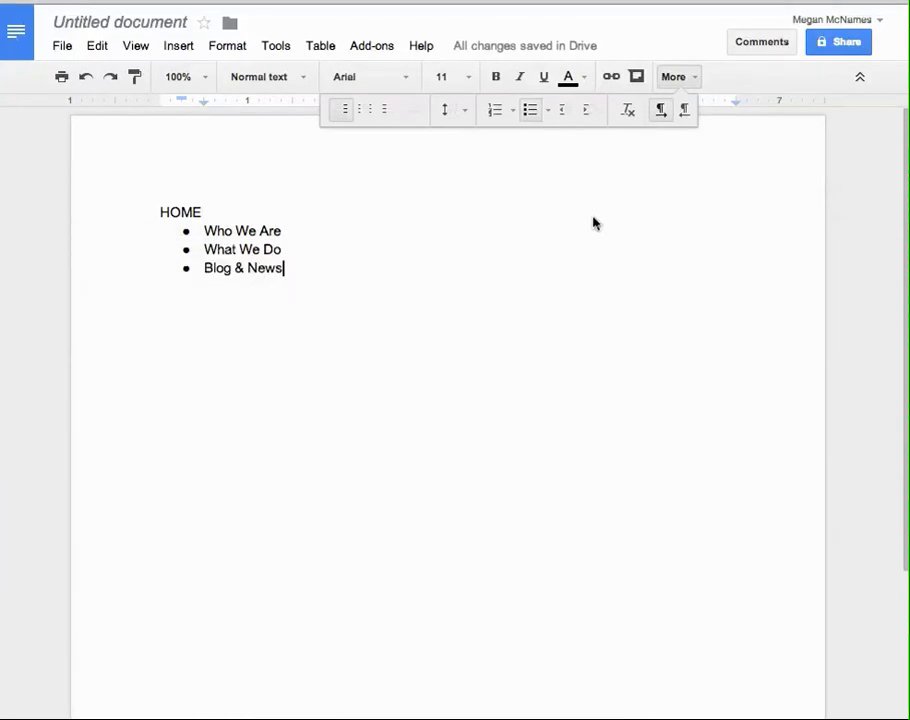
pyautogui.press('Return')
pyautogui.write('Resources')
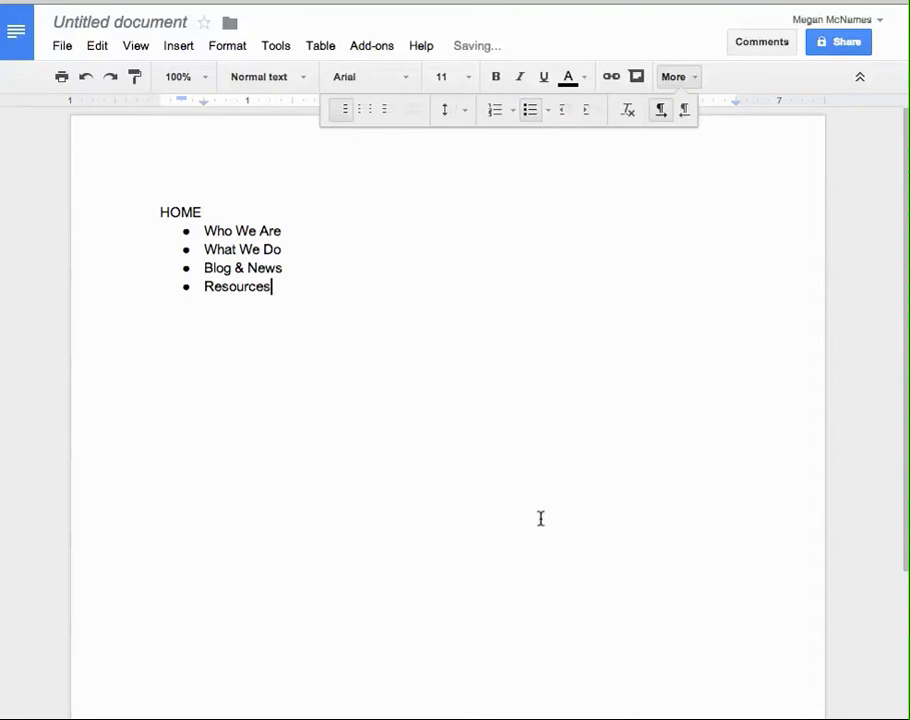
pyautogui.hotkey('alt', 'Tab')
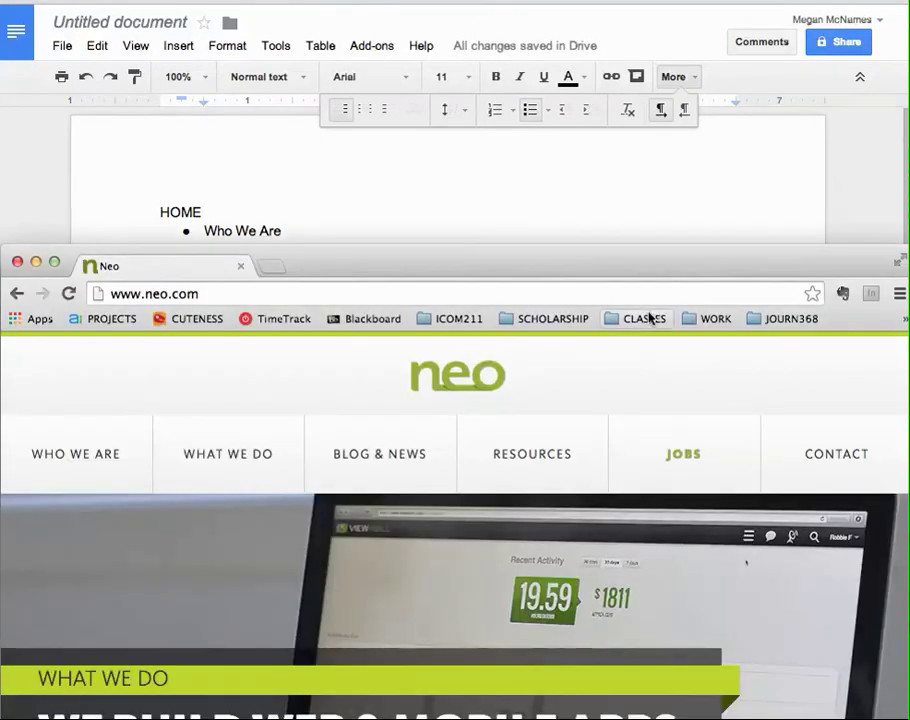
# - Open neo.com's Who We Are page, scroll through the team photos, then return to the outline
pyautogui.click(91, 455)
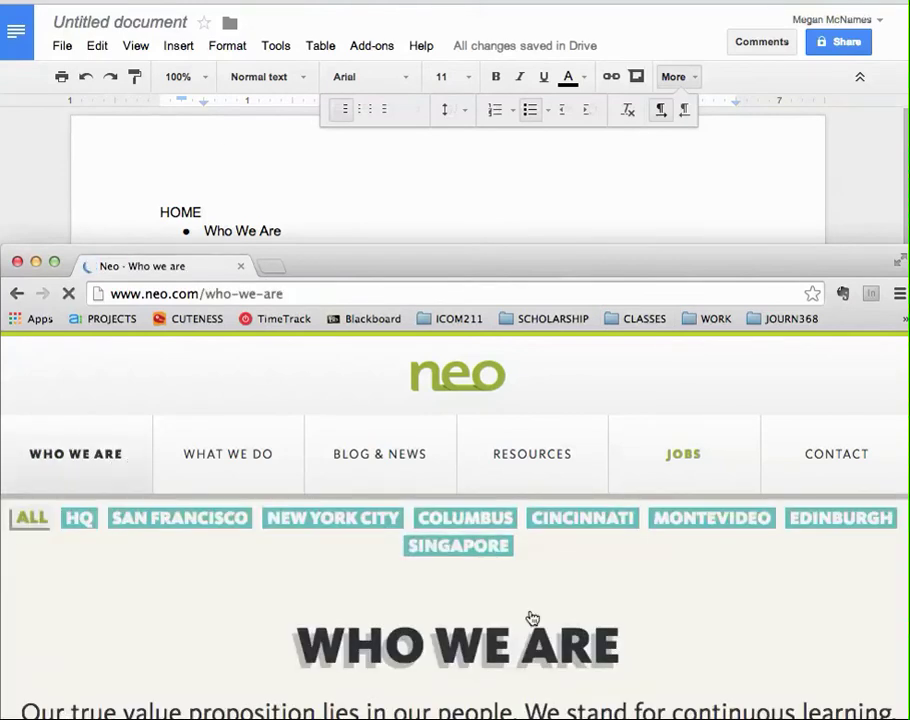
pyautogui.scroll(-5, 533, 618)
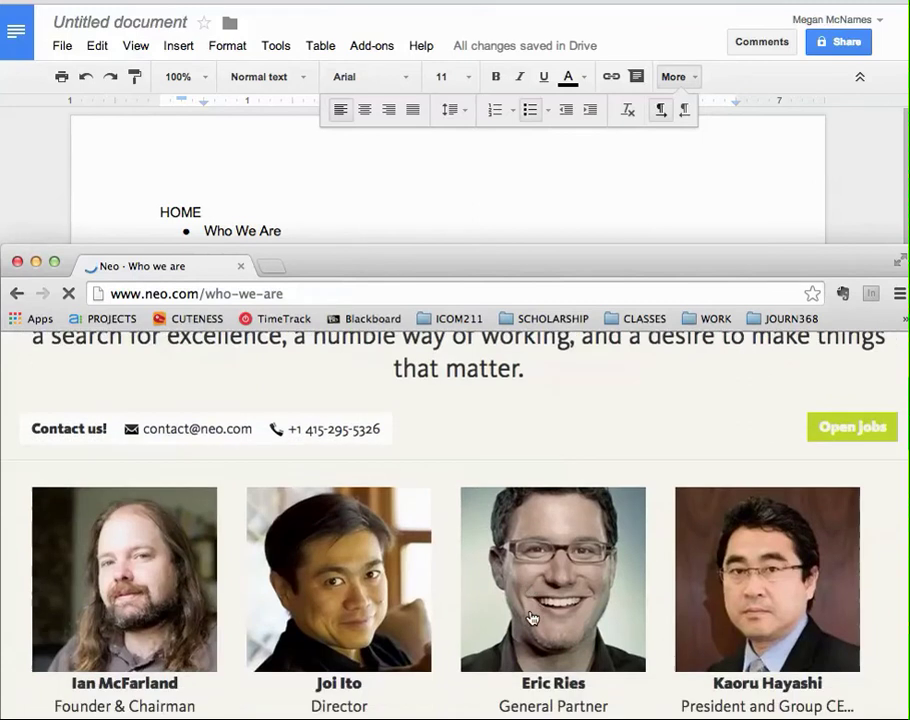
pyautogui.scroll(-10, 533, 618)
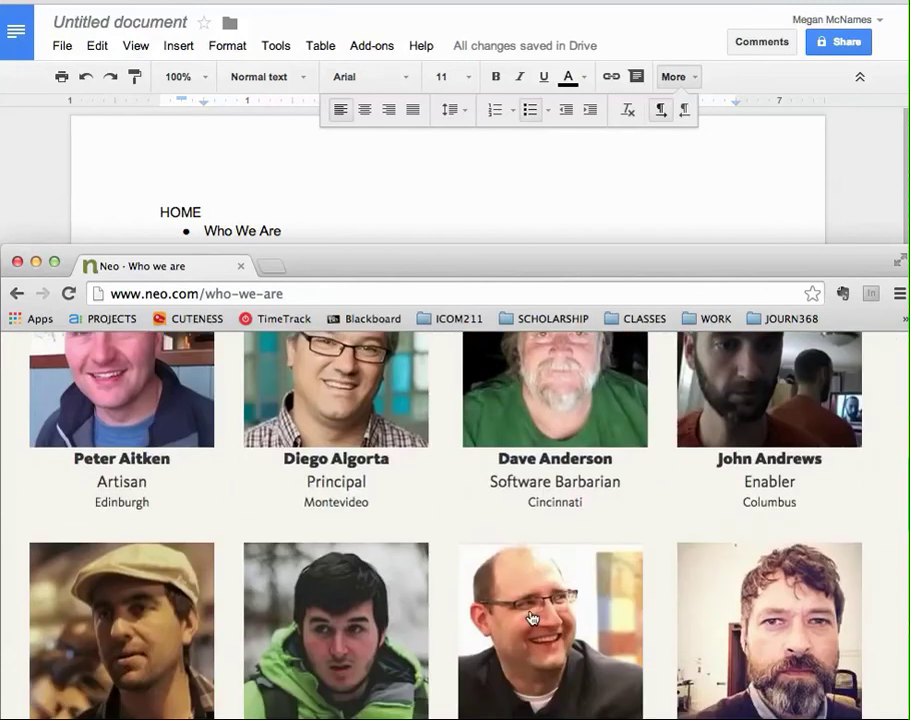
pyautogui.scroll(-10, 533, 618)
pyautogui.scroll(20, 533, 618)
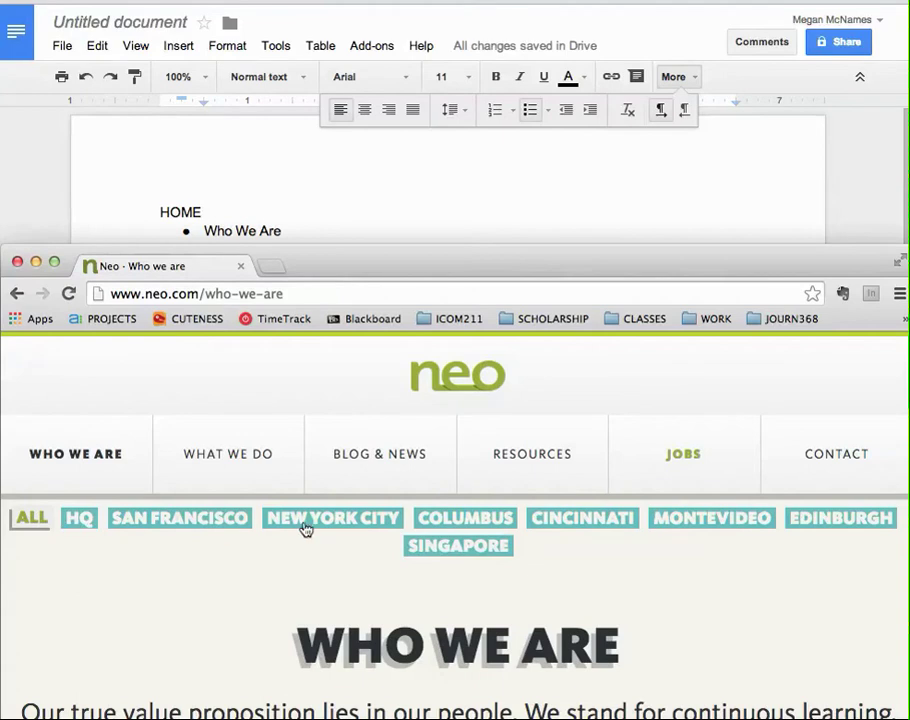
pyautogui.moveTo(468, 277); pyautogui.dragTo(463, 441)
pyautogui.click(533, 333)
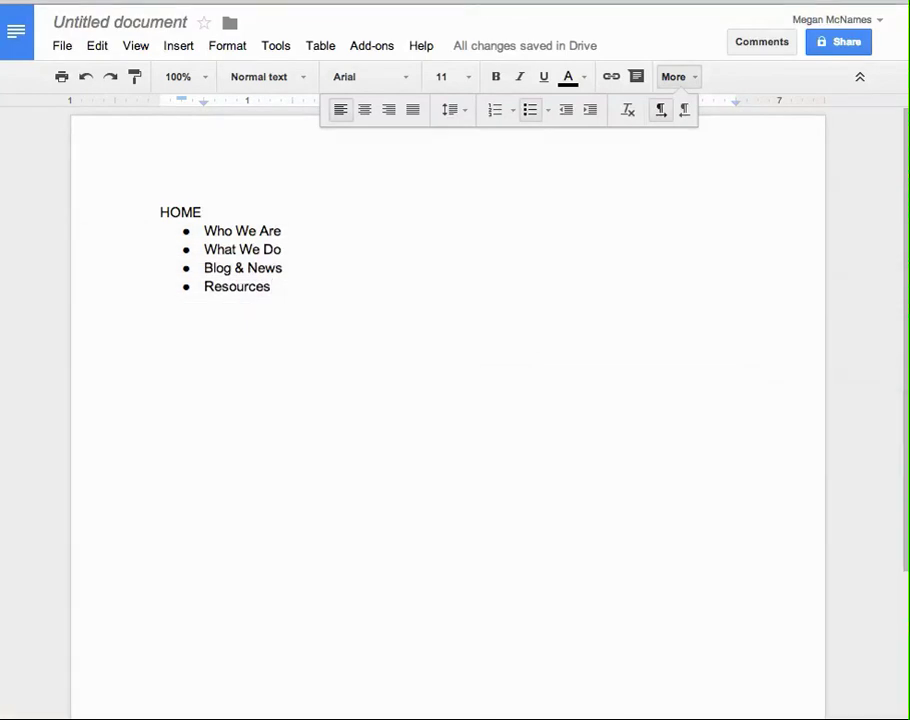
# - Add an indented sub-bullet 'Staff List: Sorted by:' under Who We Are
pyautogui.moveTo(907, 717); pyautogui.dragTo(904, 632)
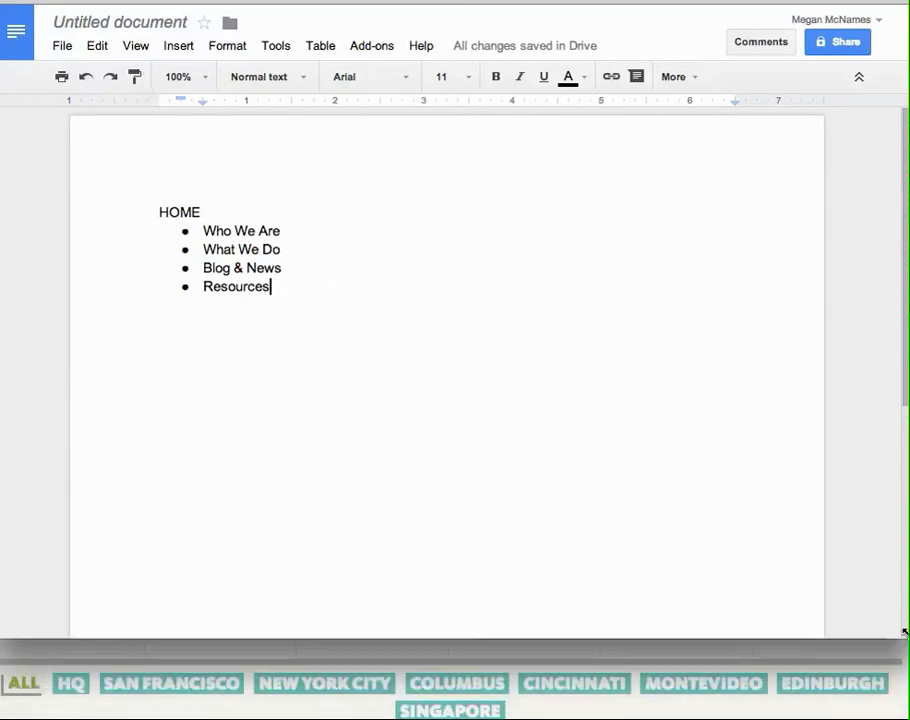
pyautogui.click(355, 232)
pyautogui.press('Return')
pyautogui.press('Tab')
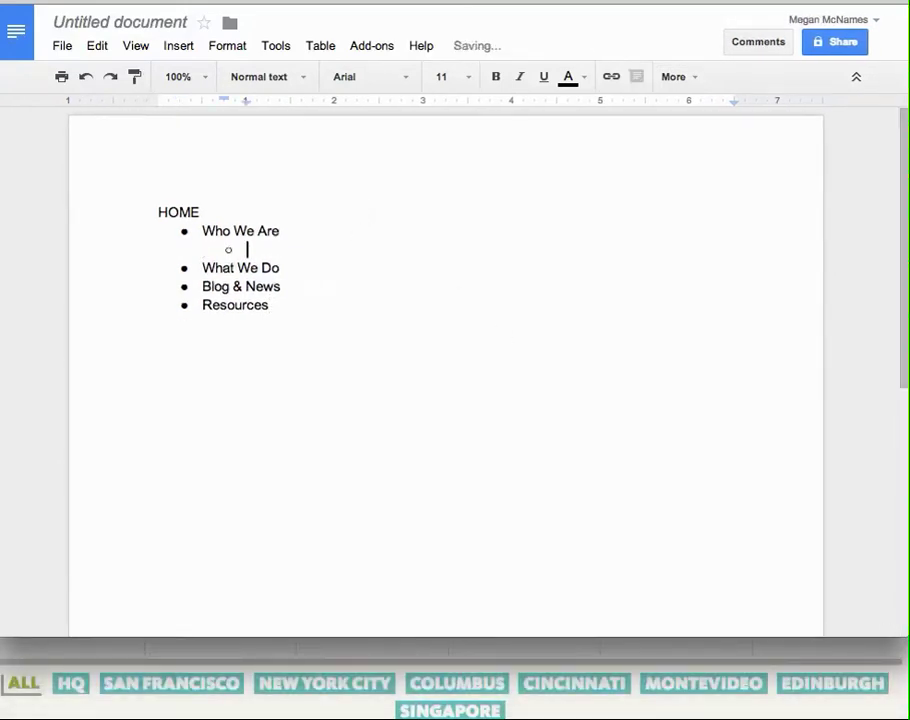
pyautogui.write('Staff List:')
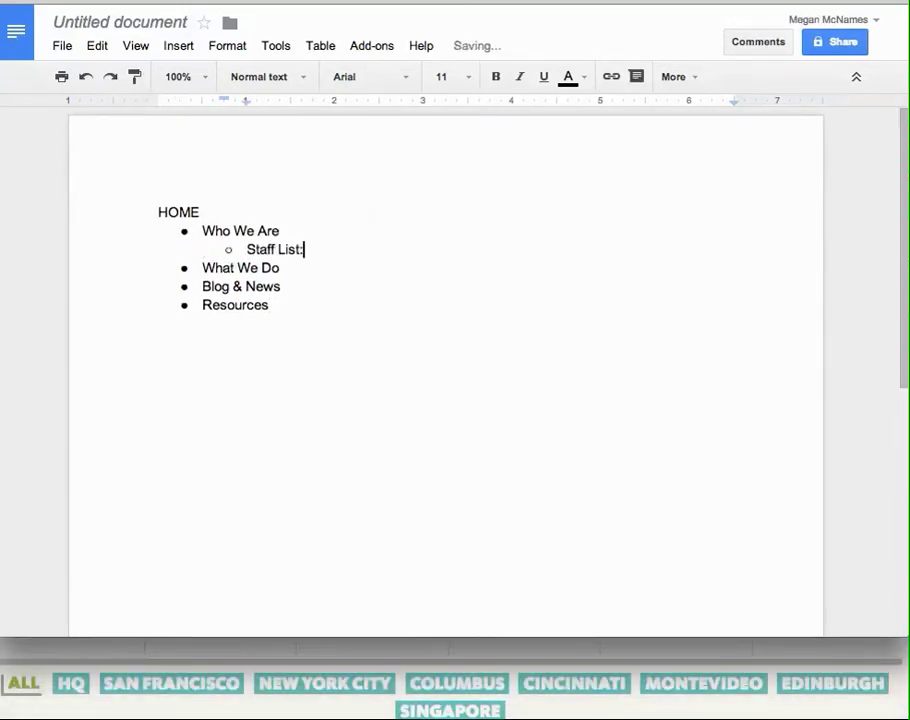
pyautogui.write(' Sorted by:')
# - Add sub-bullets HQ, San Francisco and New York City below it
pyautogui.press('Return')
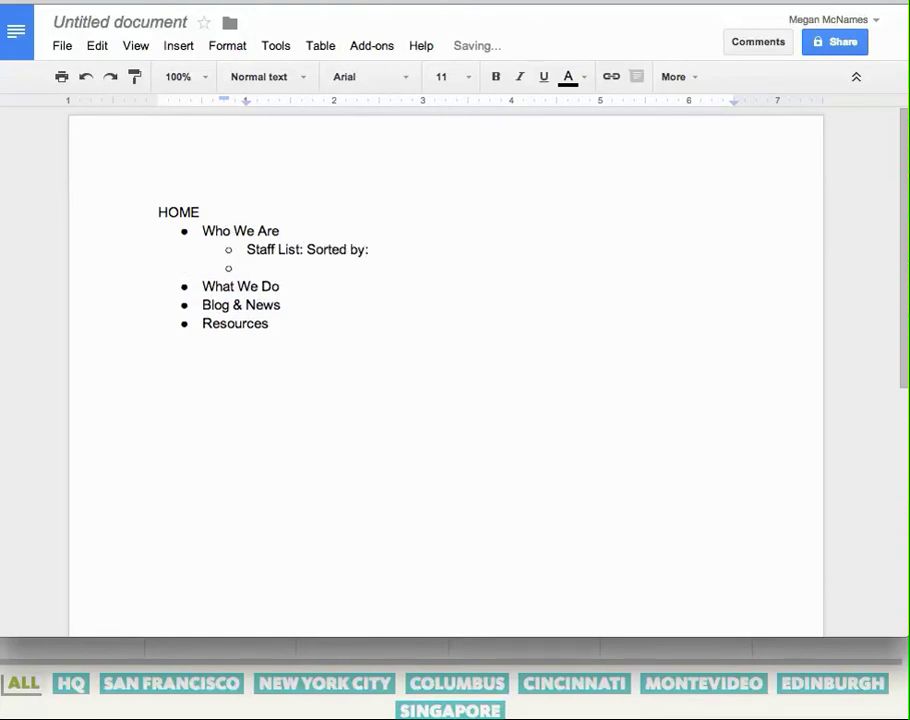
pyautogui.write('HQ')
pyautogui.press('Return')
pyautogui.write('San')
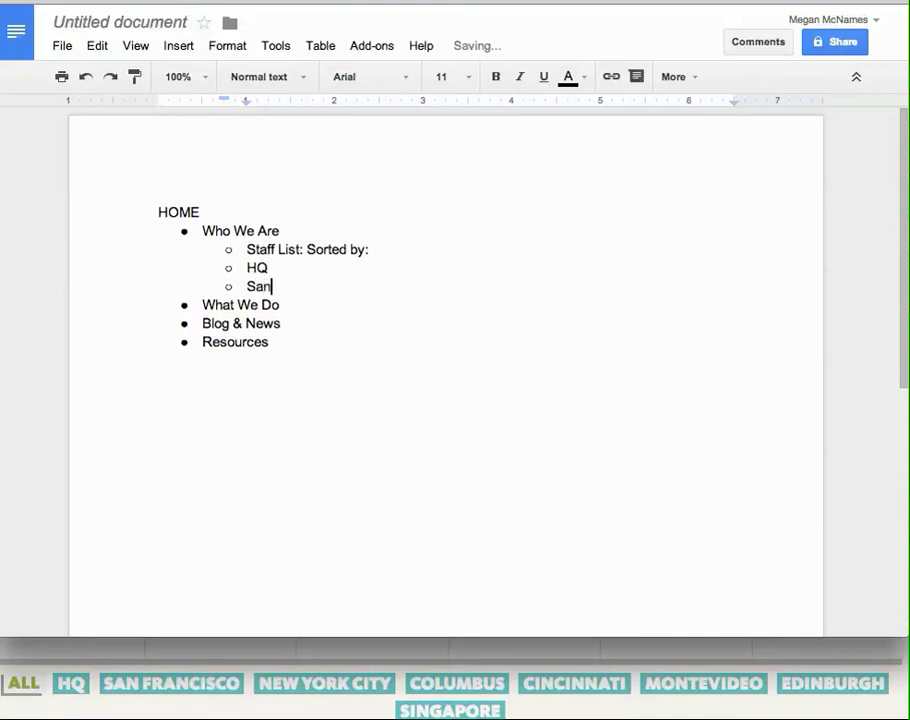
pyautogui.write(' Francisco')
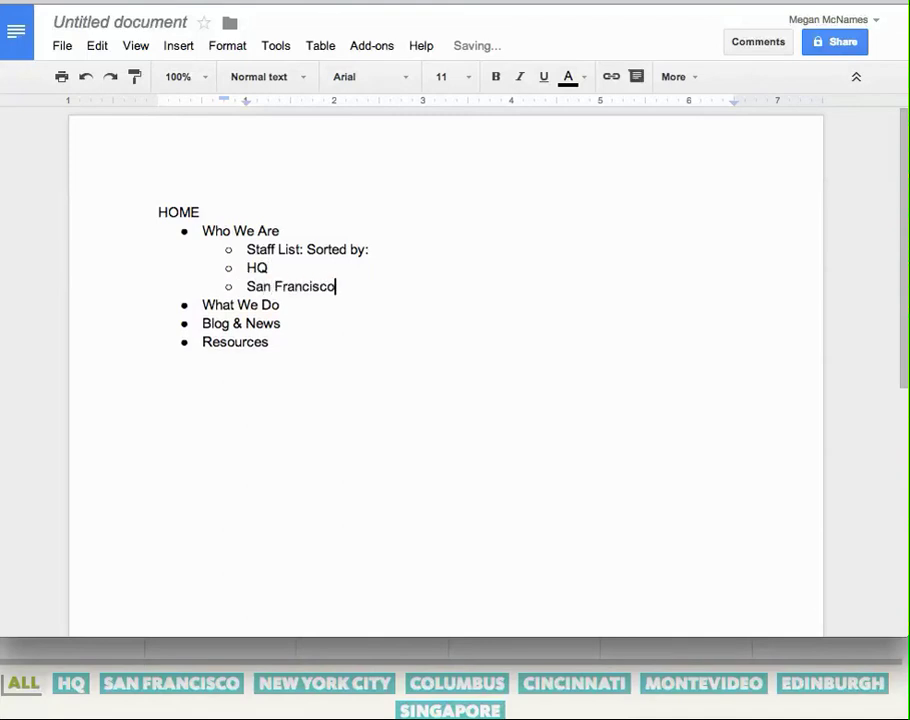
pyautogui.press('Return')
pyautogui.write('New York Ci')
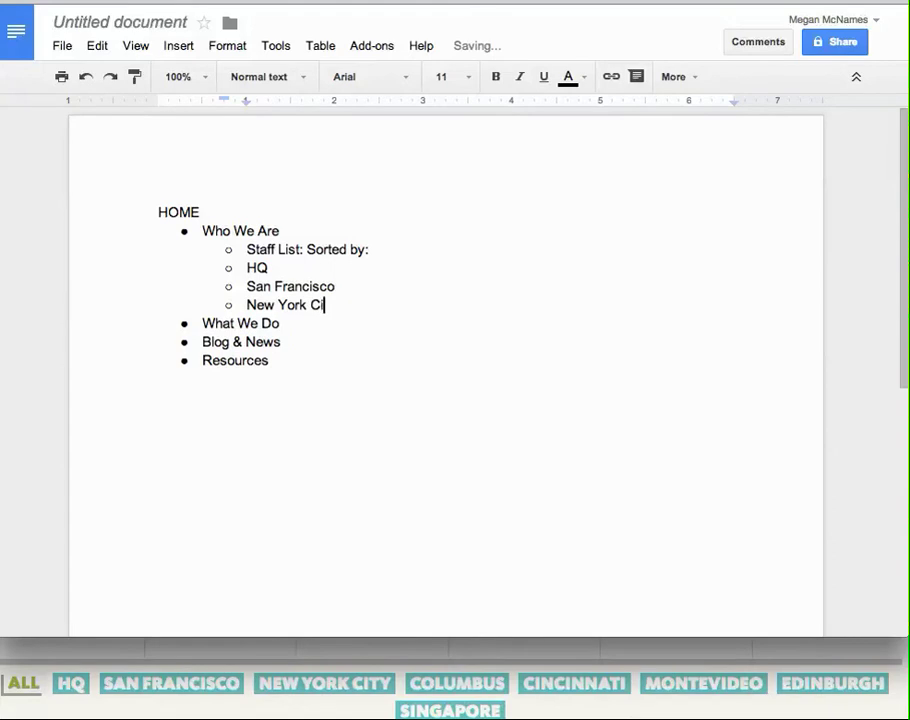
pyautogui.write('ty')
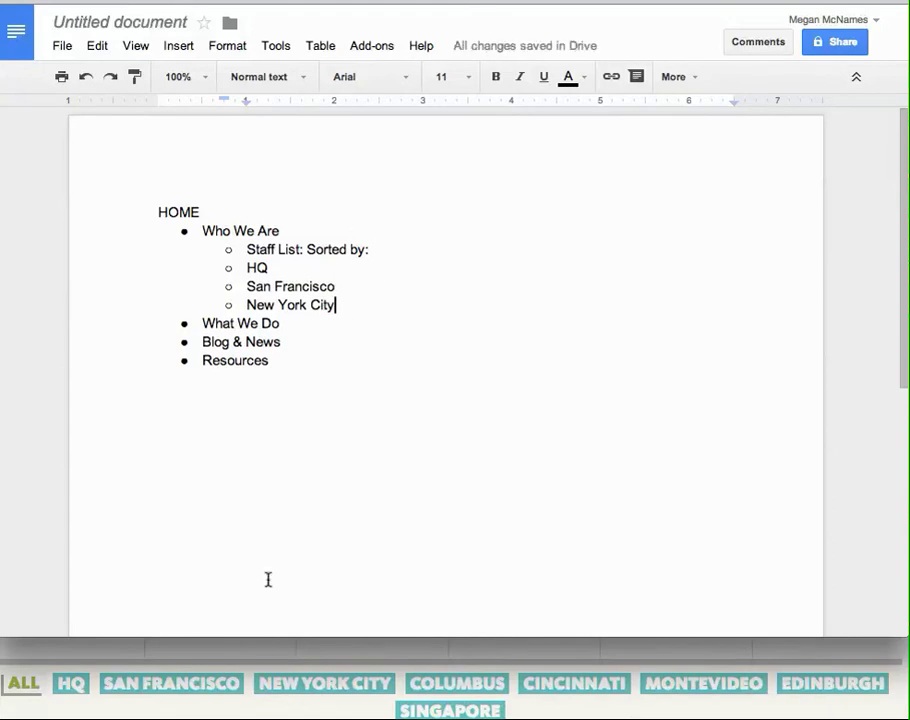
# - Open neo.com's What We Do page, enlarge Chrome, and scroll through its lists and Case Studies
pyautogui.click(268, 640)
pyautogui.click(260, 614)
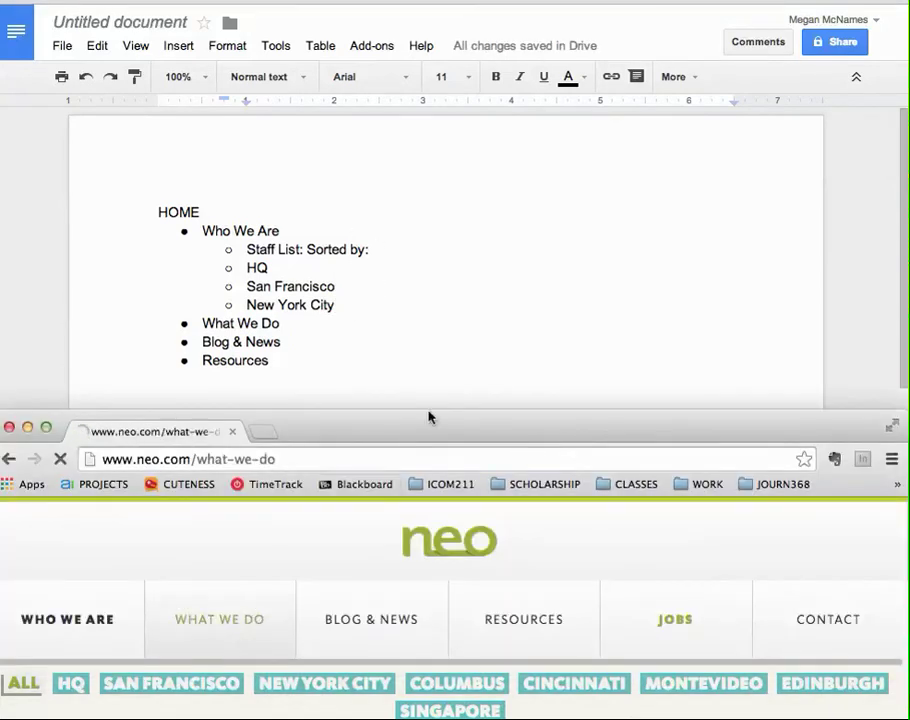
pyautogui.moveTo(431, 418); pyautogui.dragTo(455, 87)
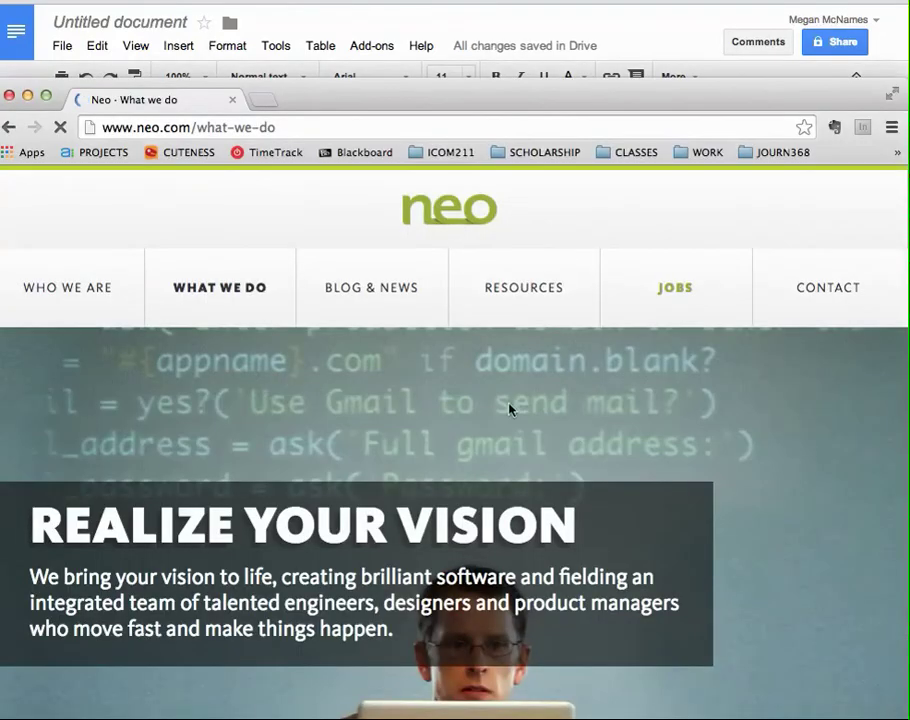
pyautogui.scroll(-3, 630, 497)
pyautogui.scroll(-15, 630, 497)
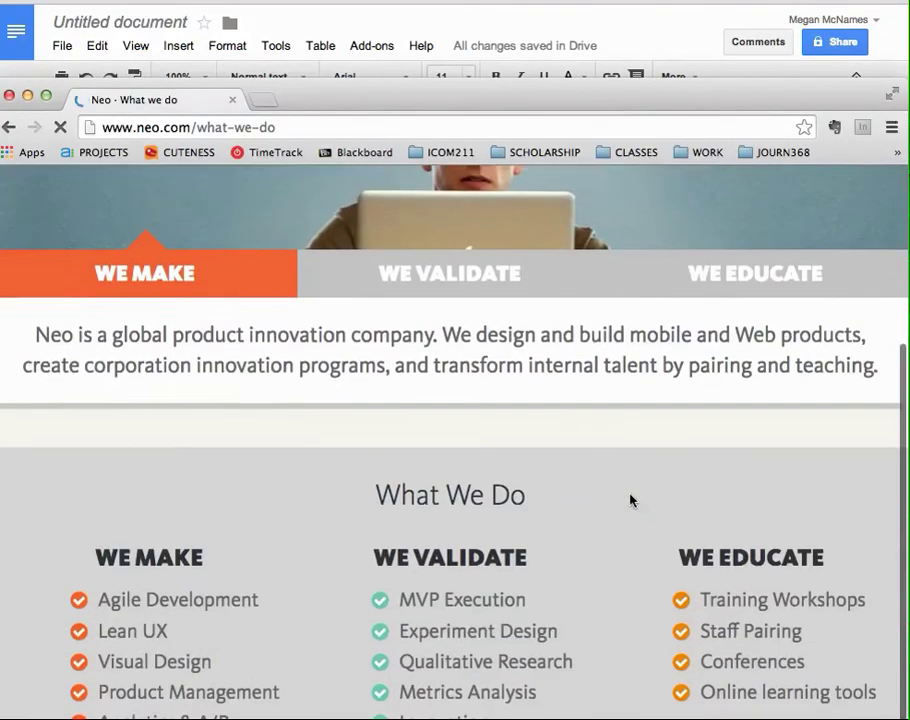
pyautogui.scroll(-15, 630, 497)
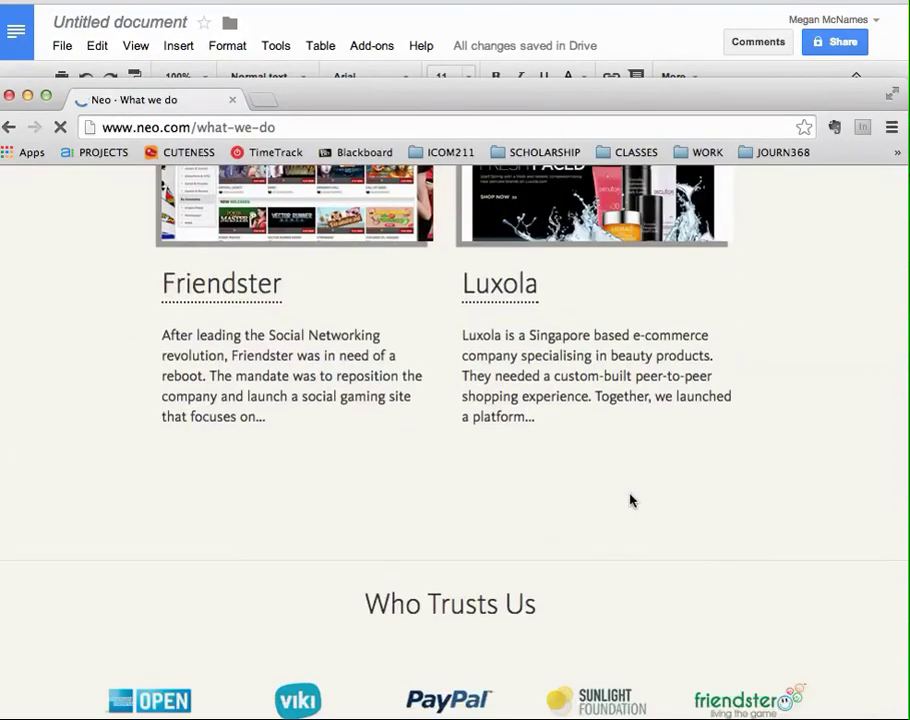
pyautogui.scroll(8, 630, 498)
pyautogui.scroll(8, 585, 374)
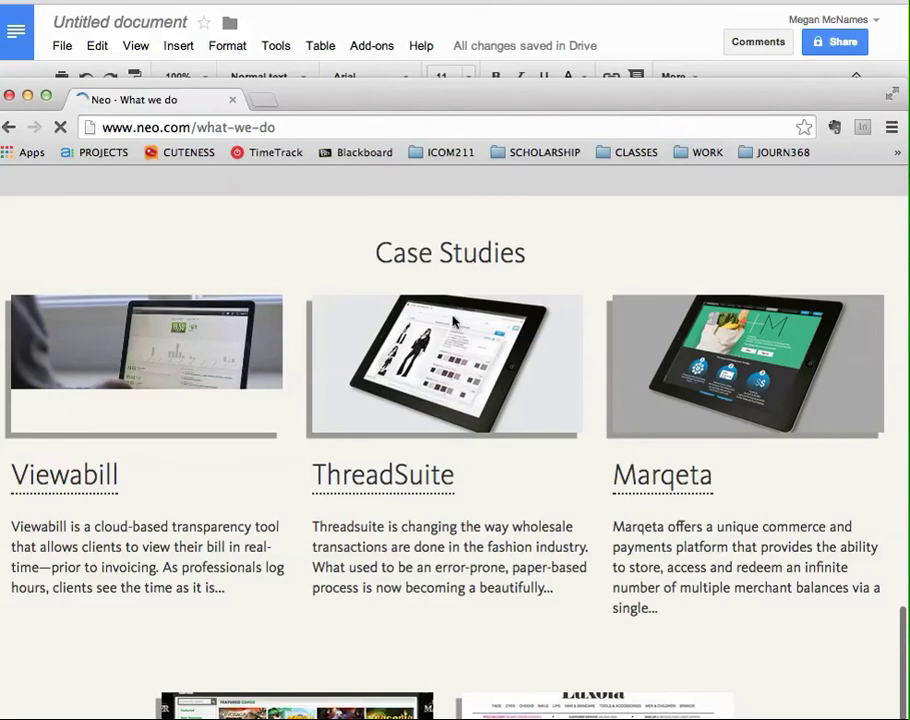
pyautogui.scroll(8, 471, 416)
pyautogui.scroll(5, 471, 408)
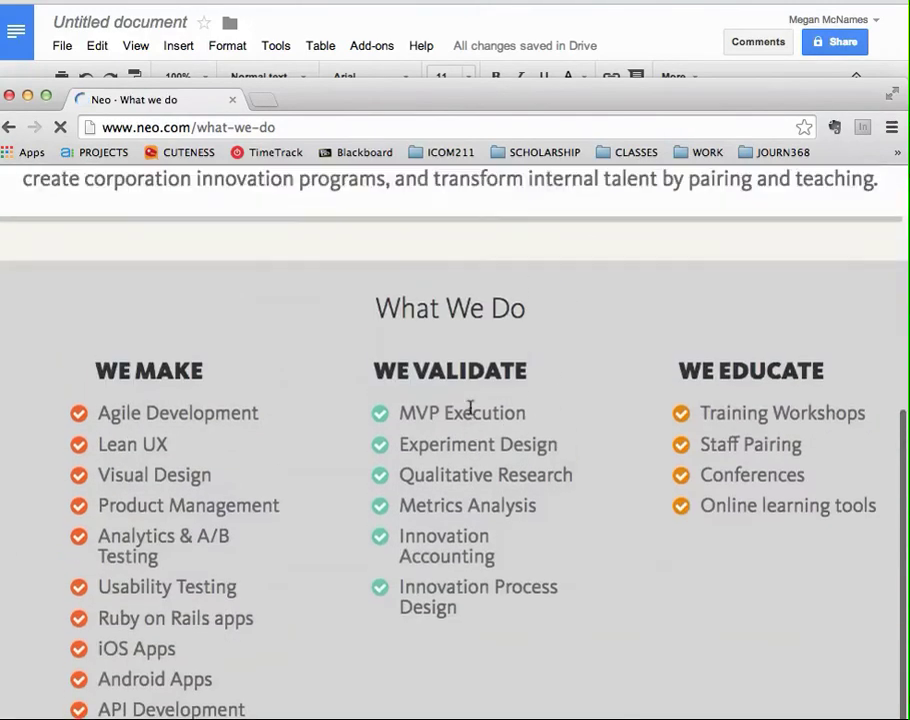
pyautogui.scroll(5, 461, 449)
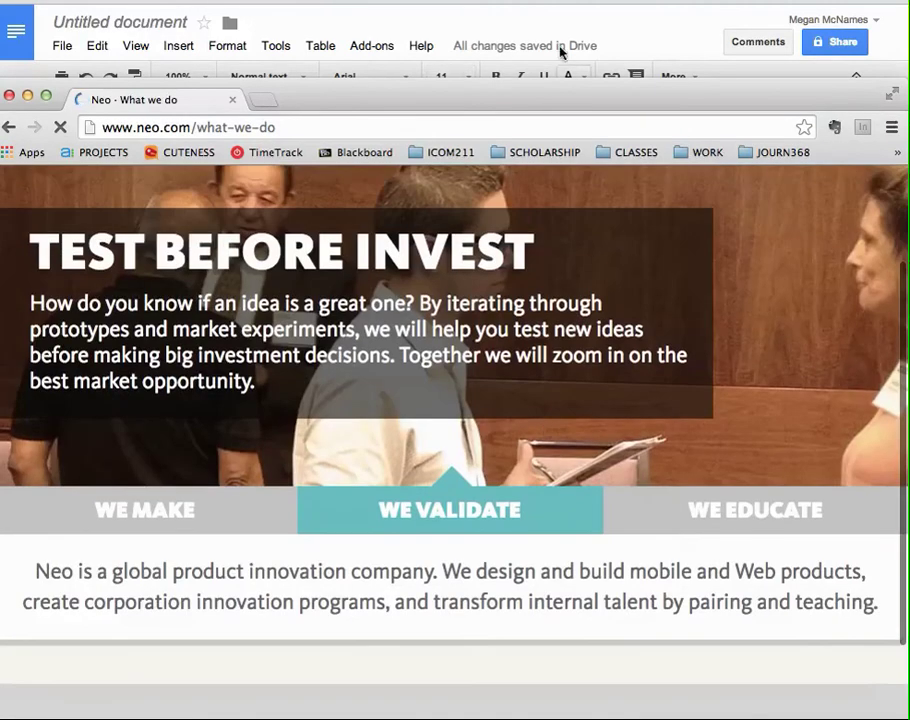
# - Add sub-bullets 'List of what they do' and 'Case Studies w/links' under What We Do
pyautogui.click(583, 33)
pyautogui.click(343, 324)
pyautogui.press('Return')
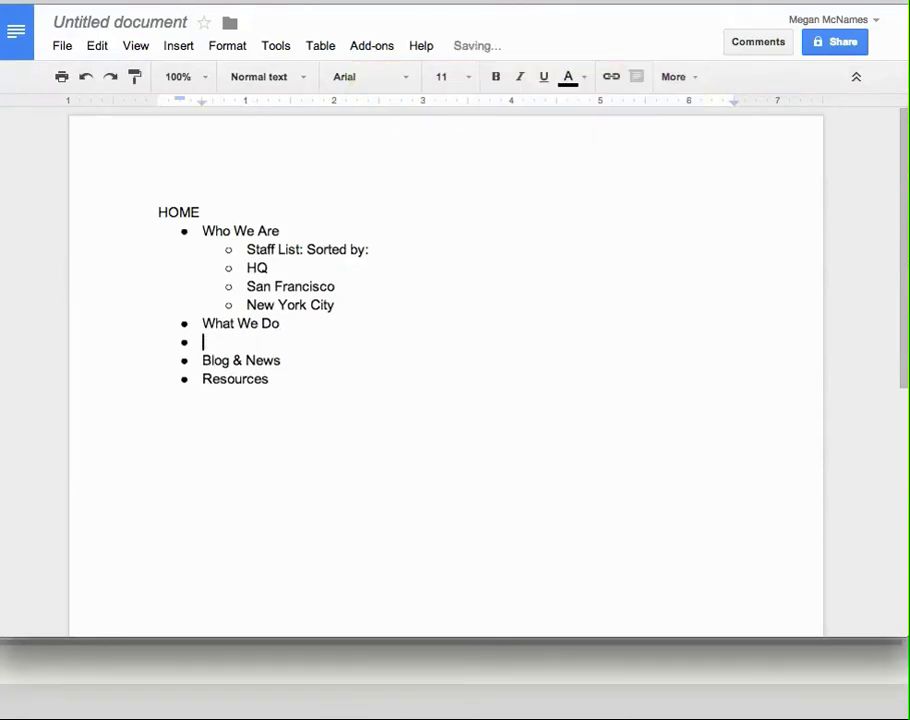
pyautogui.press('Tab')
pyautogui.write('List of what they d')
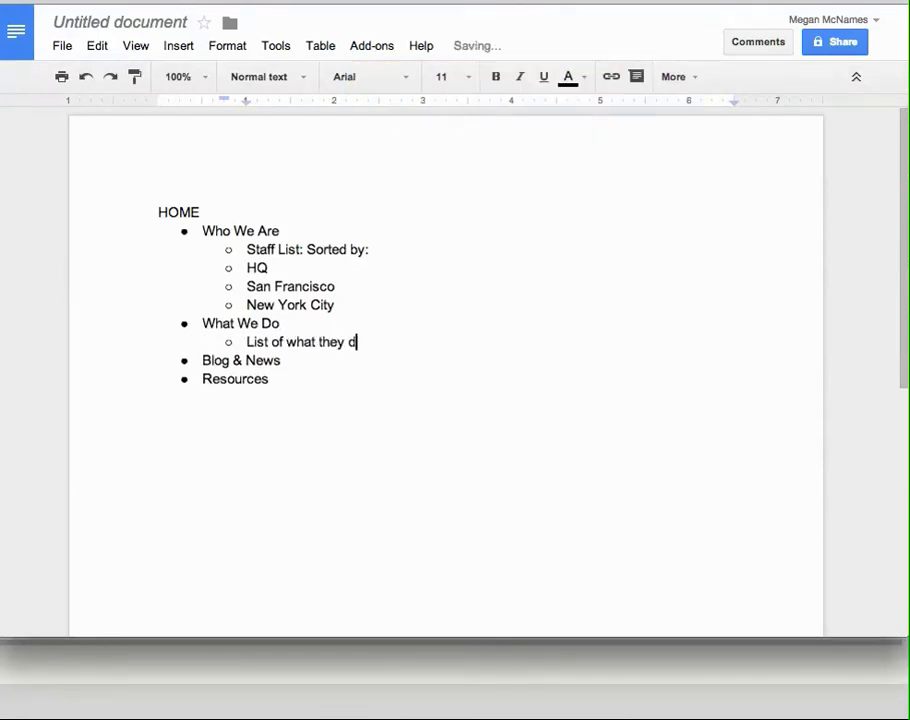
pyautogui.write('o')
pyautogui.press('Return')
pyautogui.write('C')
pyautogui.press('BackSpace')
pyautogui.write('Caste')
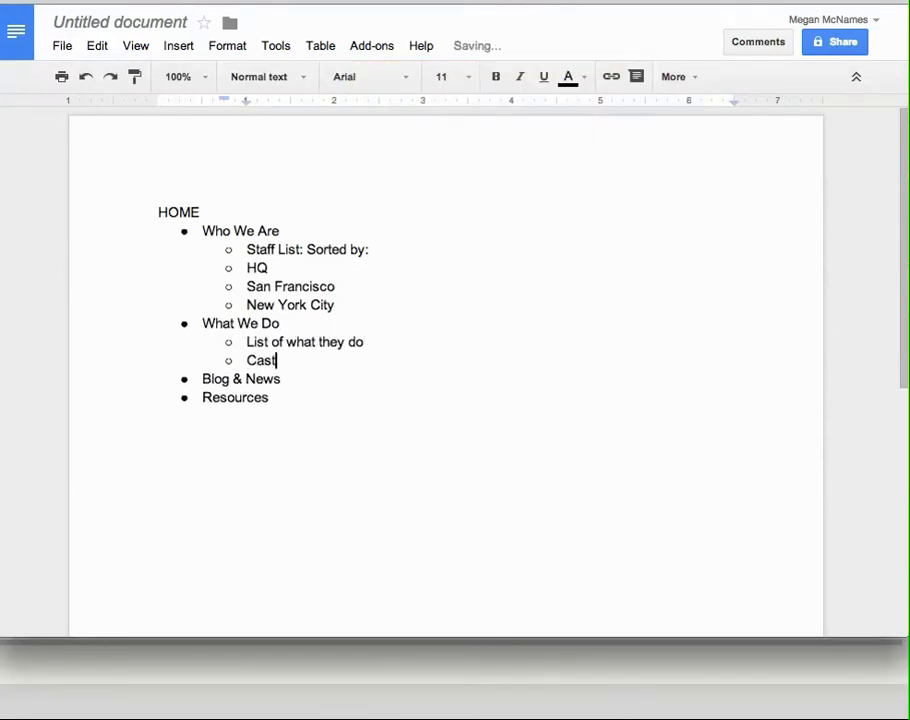
pyautogui.press('BackSpace')
pyautogui.press('BackSpace')
pyautogui.write('e Studies w/links')
pyautogui.click(292, 667)
# - Open neo.com's Blog & News page in Chrome, then move the window aside to show the outline
pyautogui.moveTo(486, 112); pyautogui.dragTo(510, 442)
pyautogui.scroll(3, 503, 578)
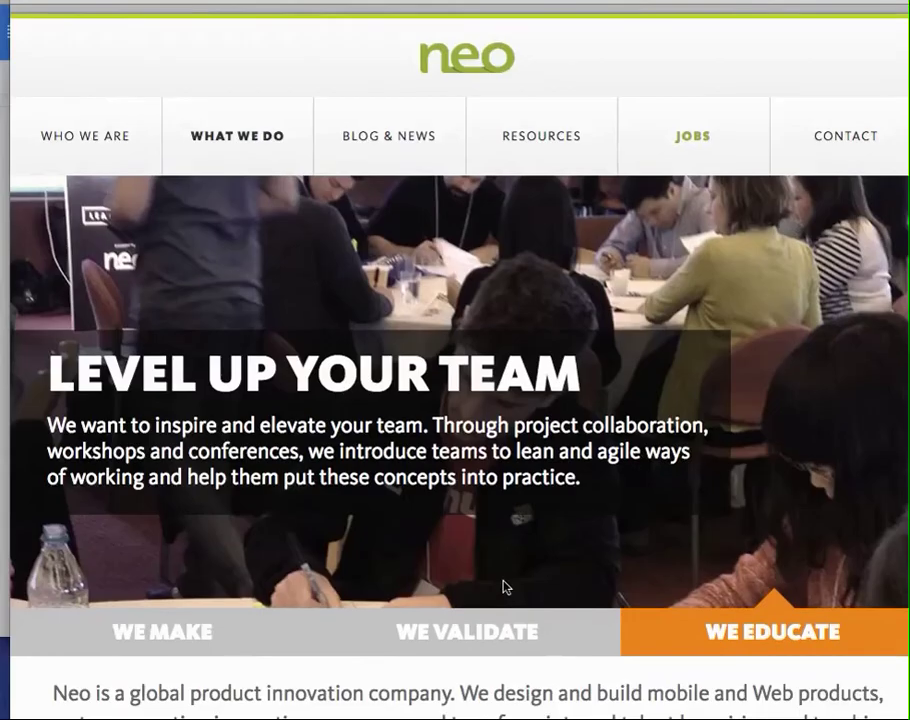
pyautogui.click(389, 126)
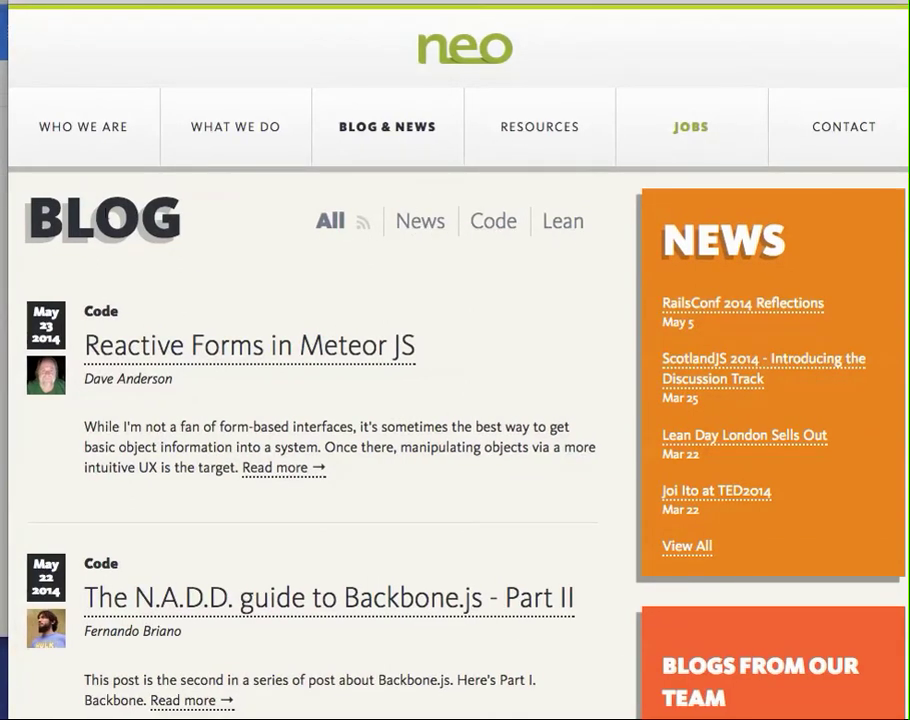
pyautogui.moveTo(653, 0); pyautogui.dragTo(665, 453)
pyautogui.click(471, 360)
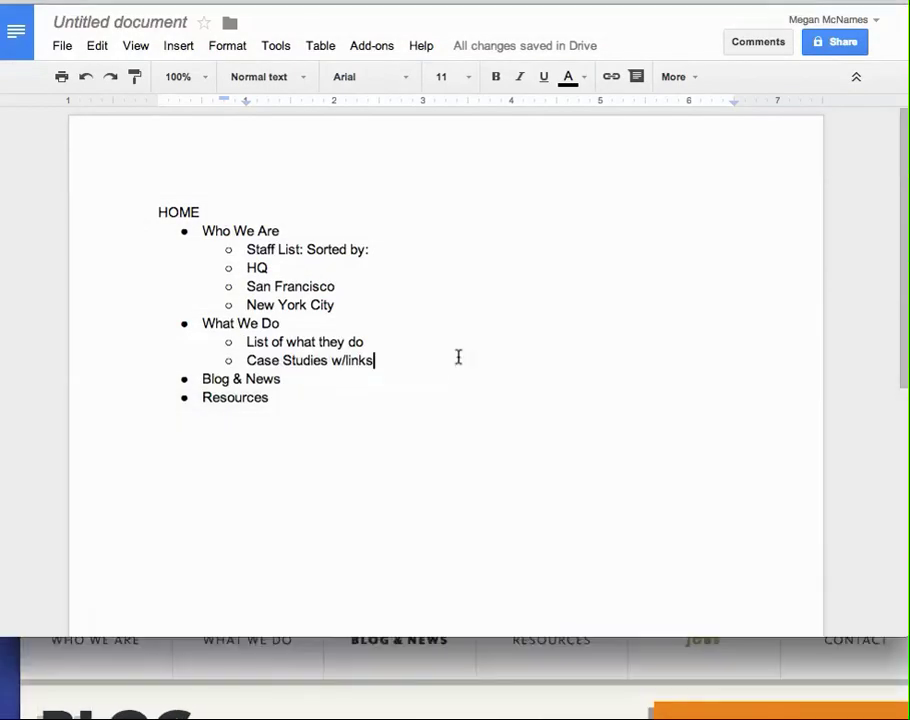
# - Add an indented sub-bullet 'Categories:' under Blog & News
pyautogui.click(416, 393)
pyautogui.click(419, 367)
pyautogui.press('Return')
pyautogui.press('Tab')
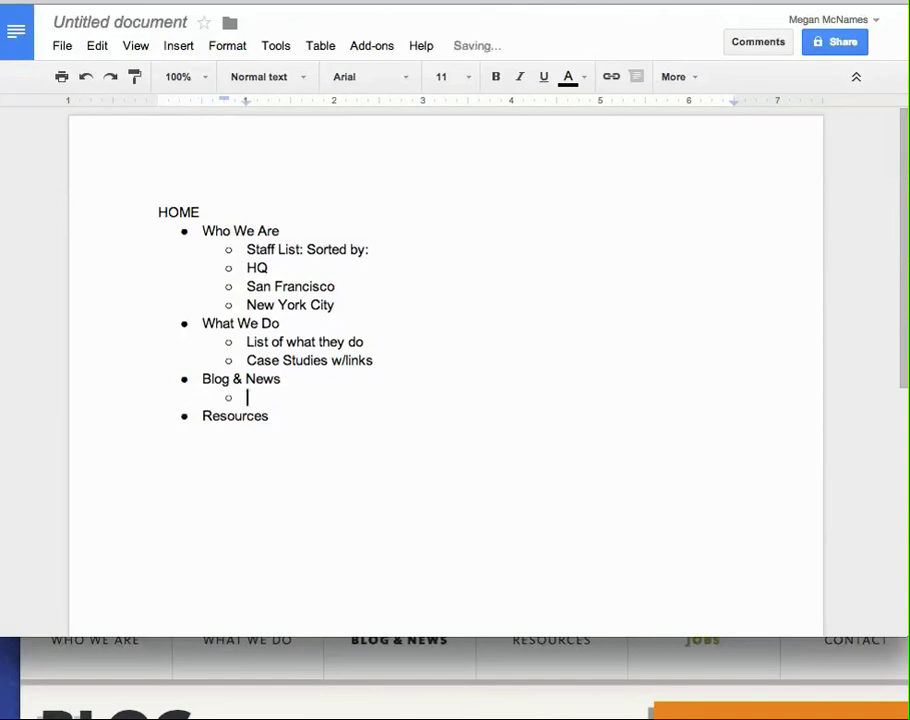
pyautogui.write('Categories:')
# - List the categories All, News, Code and Lean as sub-bullets below it
pyautogui.press('Return')
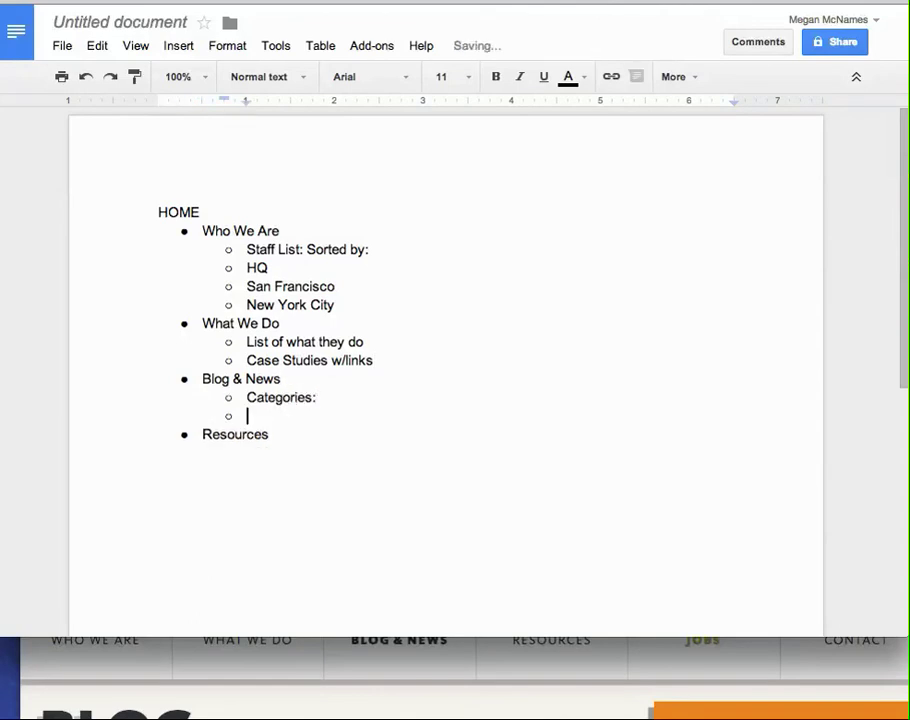
pyautogui.write('All')
pyautogui.press('Return')
pyautogui.write('News')
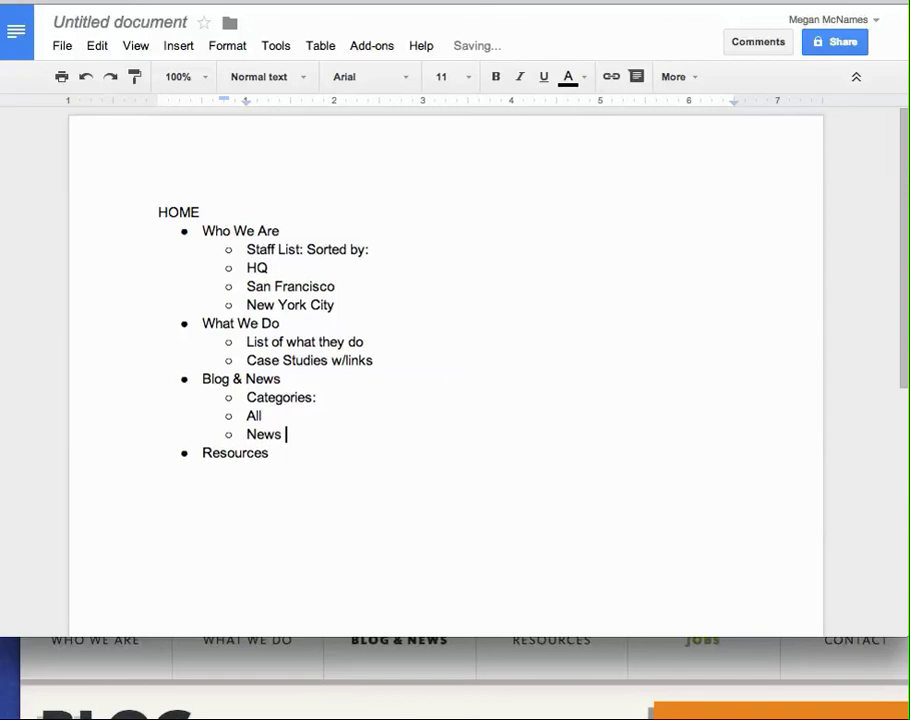
pyautogui.press('Return')
pyautogui.write('Code')
pyautogui.press('Return')
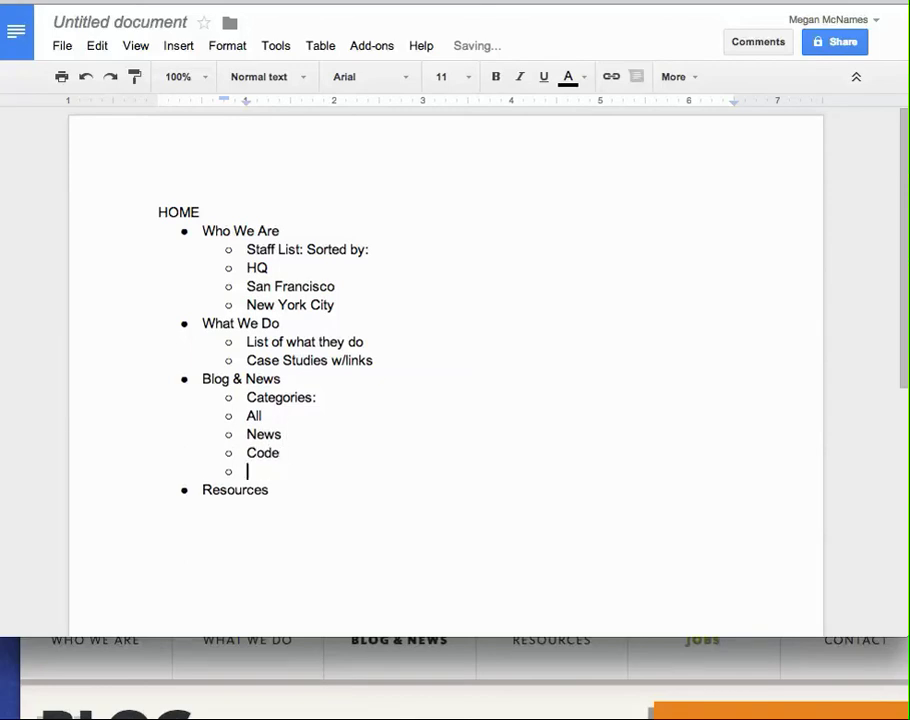
pyautogui.write('Lean')
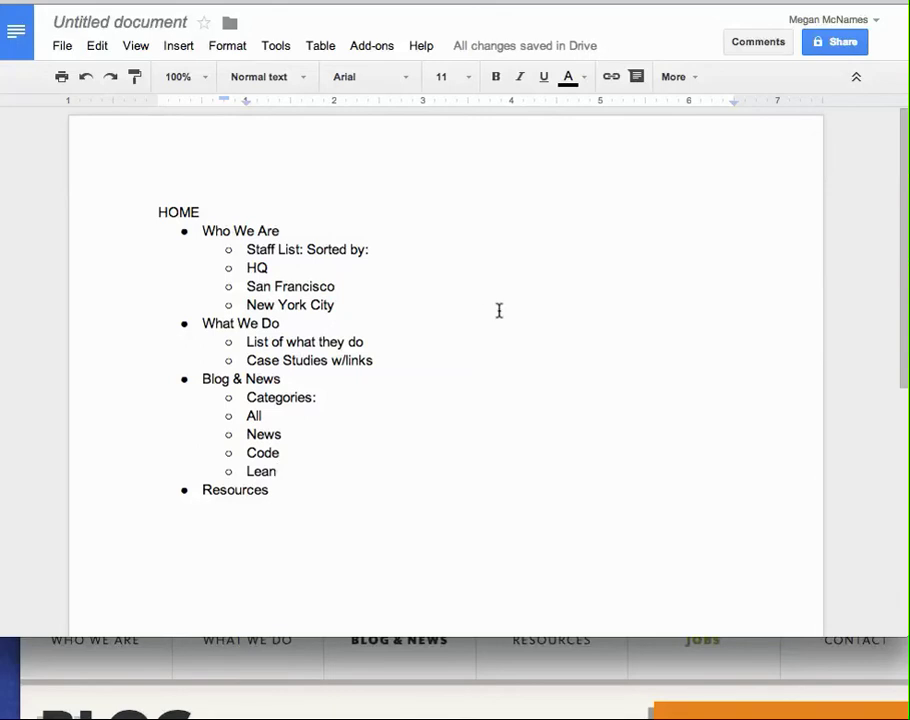
# - End the bullet list with an empty line after Resources
pyautogui.scroll(-3, 337, 471)
pyautogui.scroll(-1, 337, 472)
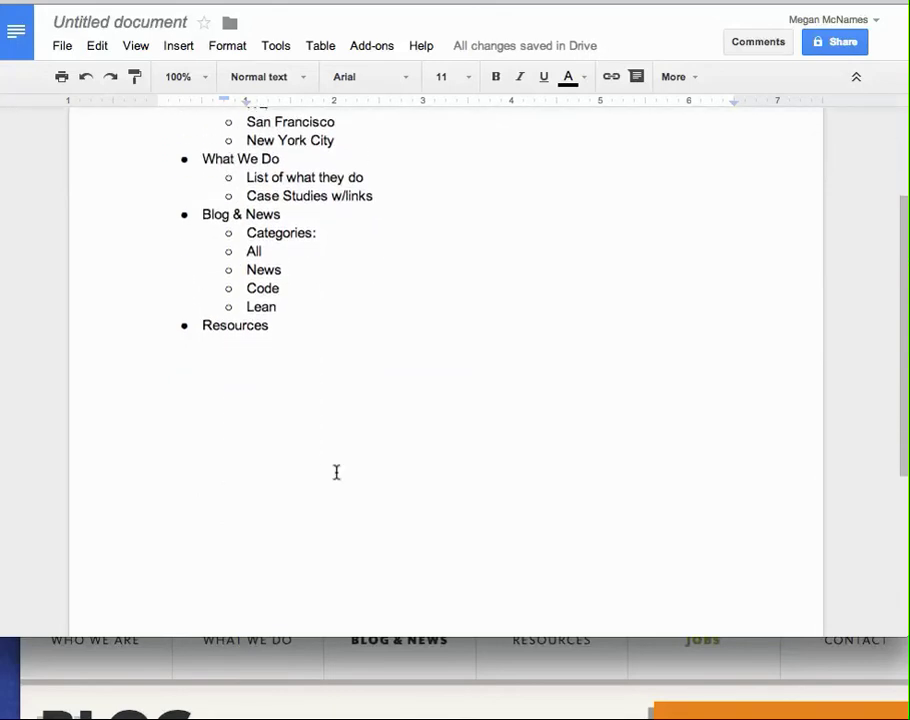
pyautogui.click(313, 348)
pyautogui.press('Return')
pyautogui.press('Return')
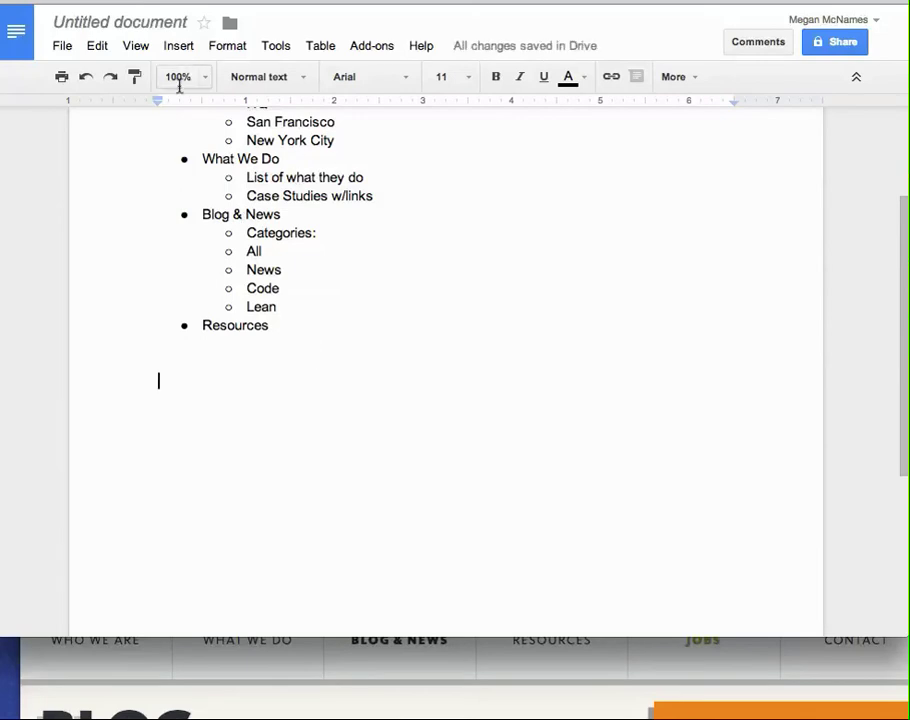
# - Insert a new drawing and pick the rectangle shape
pyautogui.click(182, 46)
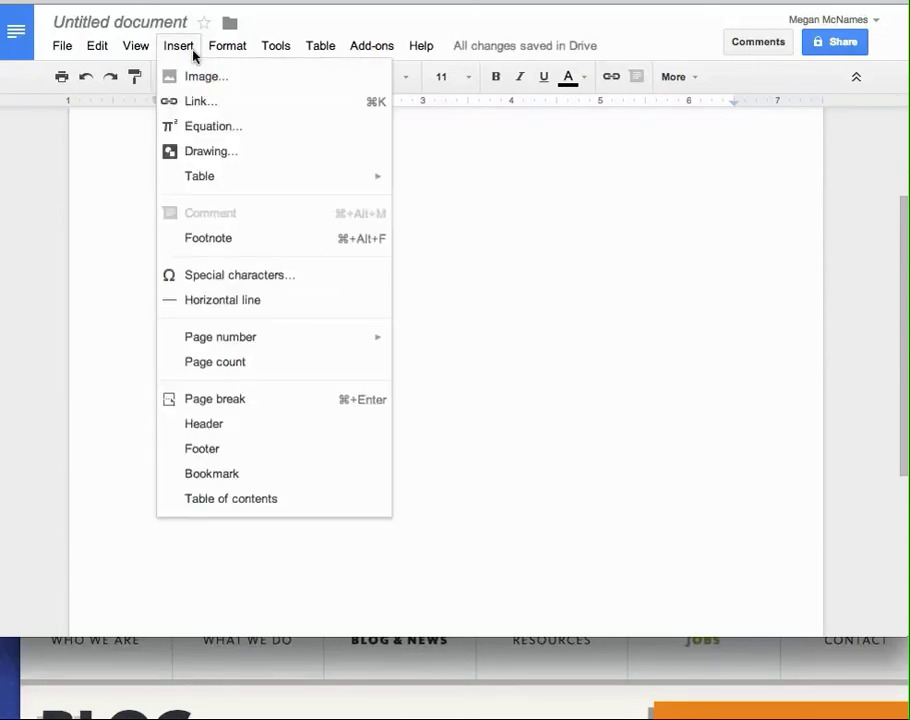
pyautogui.click(199, 150)
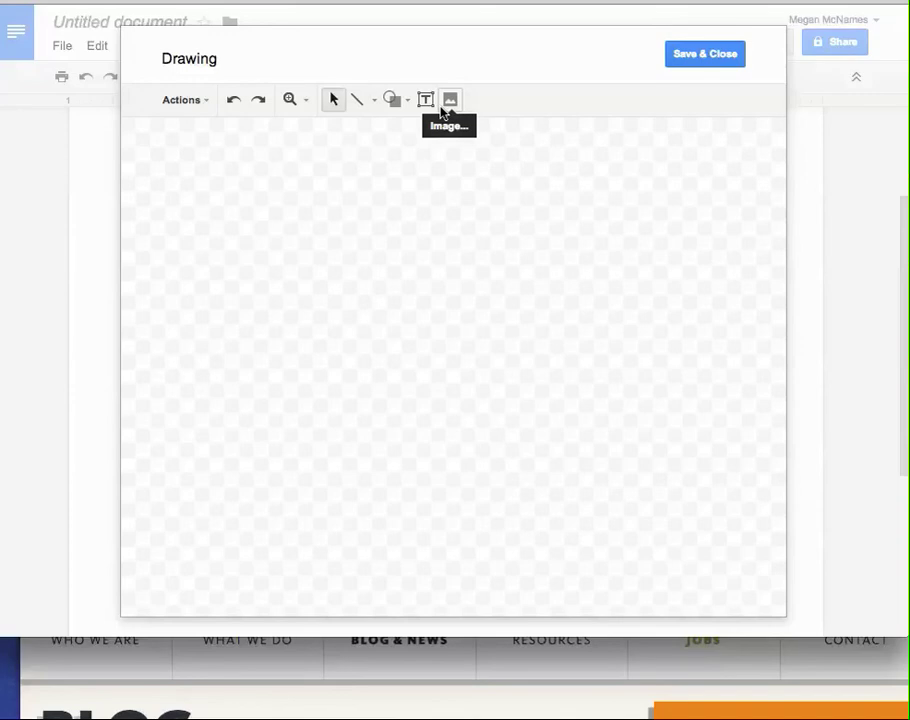
pyautogui.click(400, 100)
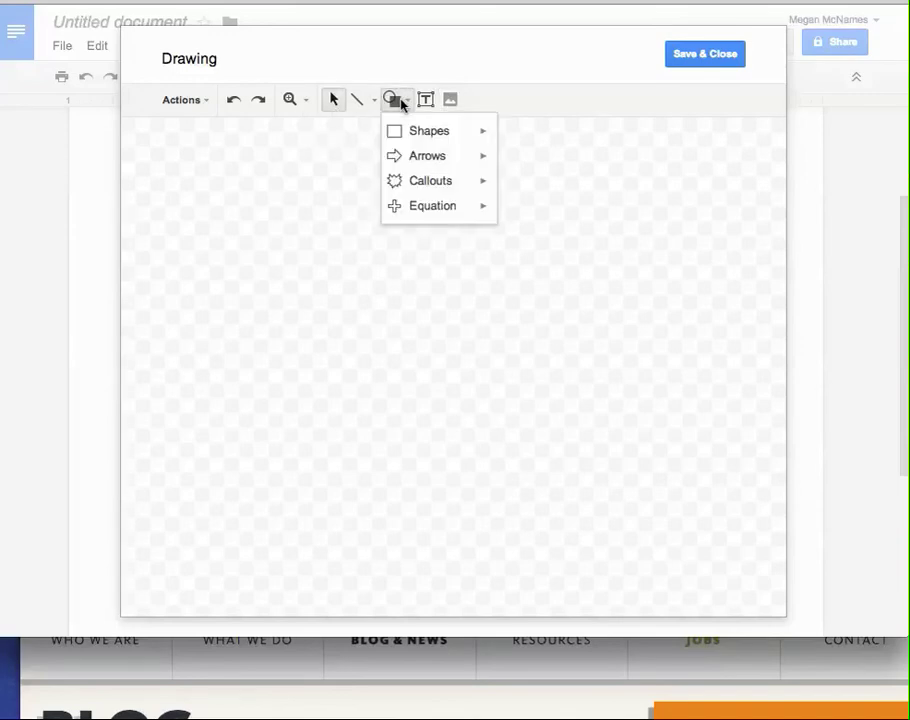
pyautogui.moveTo(408, 130)
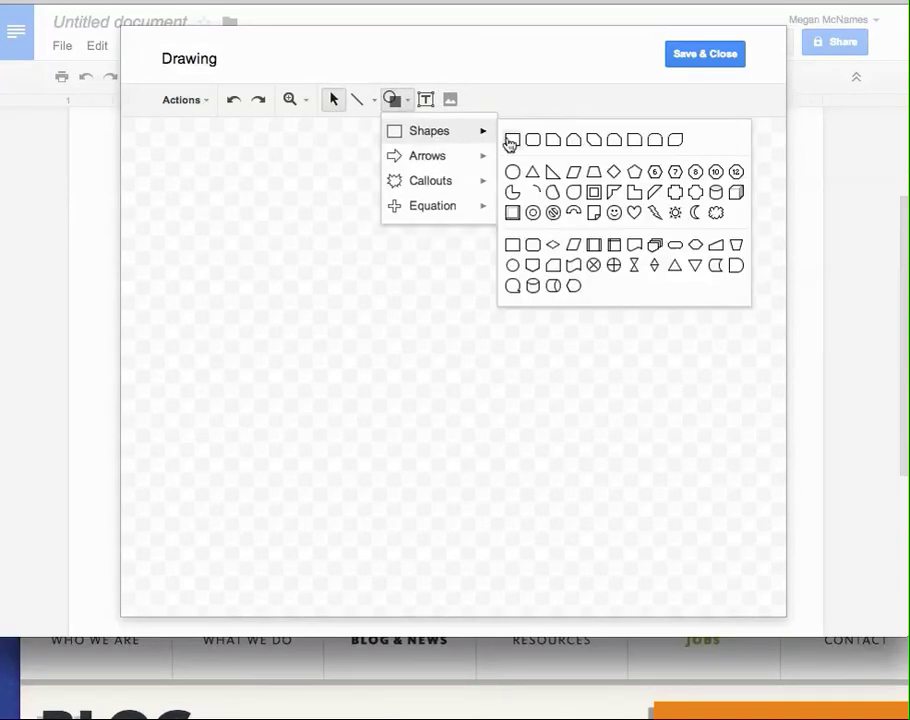
pyautogui.click(510, 140)
# - Draw a rectangle near the top of the canvas and label it HOME
pyautogui.moveTo(360, 187)
pyautogui.mouseDown()
pyautogui.moveTo(498, 230)
pyautogui.moveTo(533, 265)
pyautogui.mouseUp()
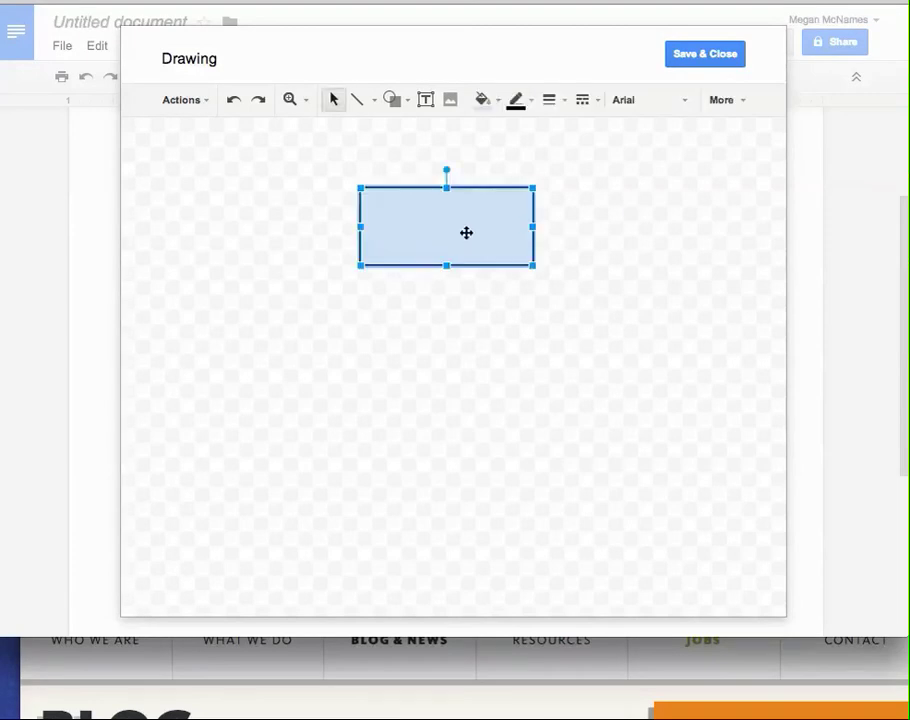
pyautogui.doubleClick(466, 233)
pyautogui.write('HOME')
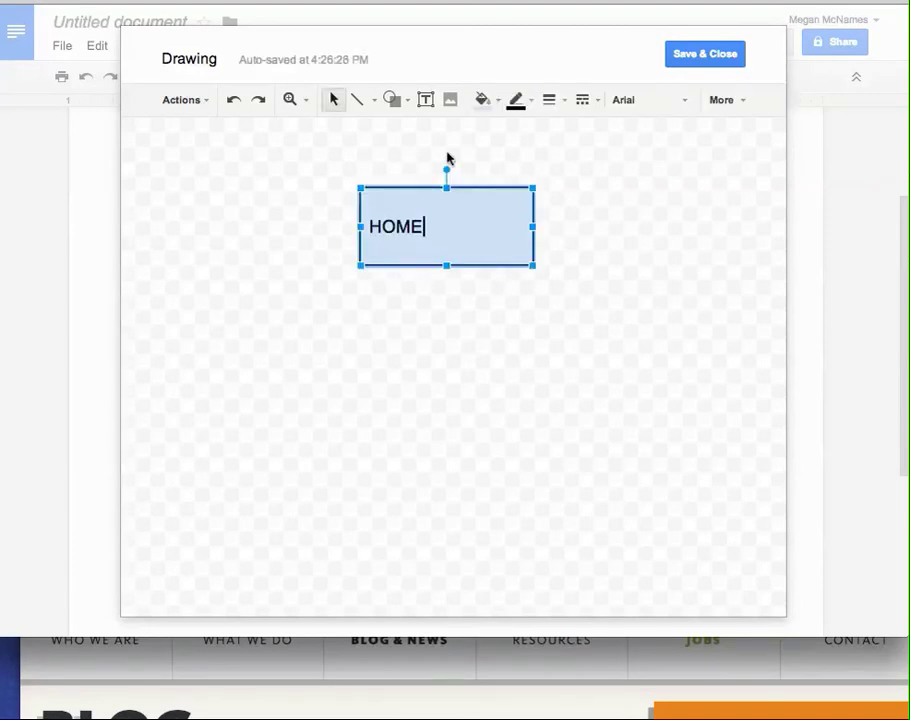
pyautogui.click(482, 99)
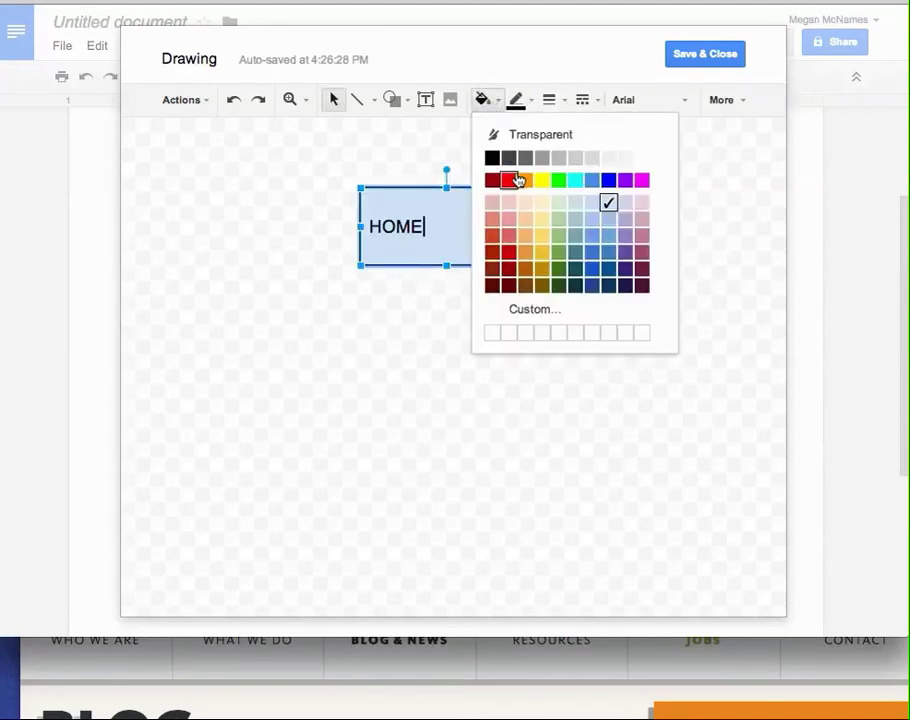
pyautogui.click(487, 100)
# - Draw a second rectangle below-left of HOME and label it WHO WE ARE
pyautogui.click(395, 100)
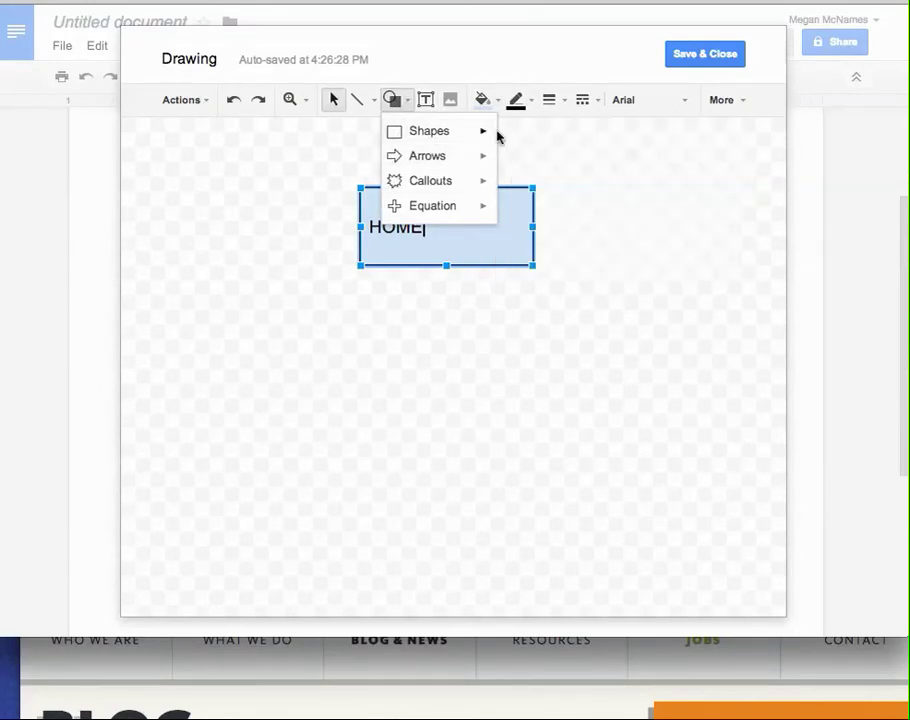
pyautogui.click(406, 104)
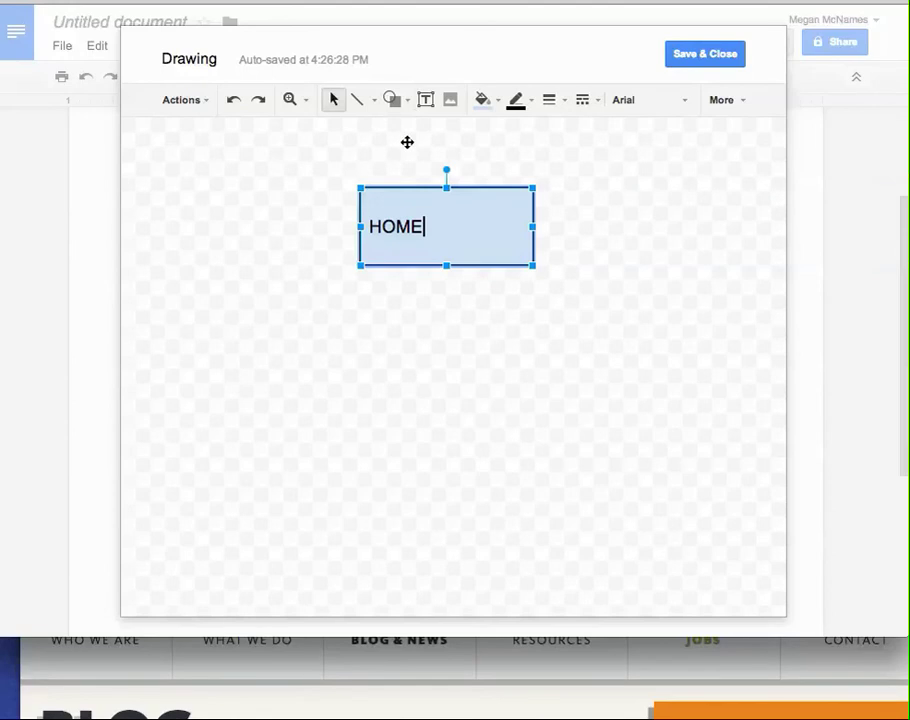
pyautogui.click(406, 101)
pyautogui.moveTo(421, 136)
pyautogui.click(512, 137)
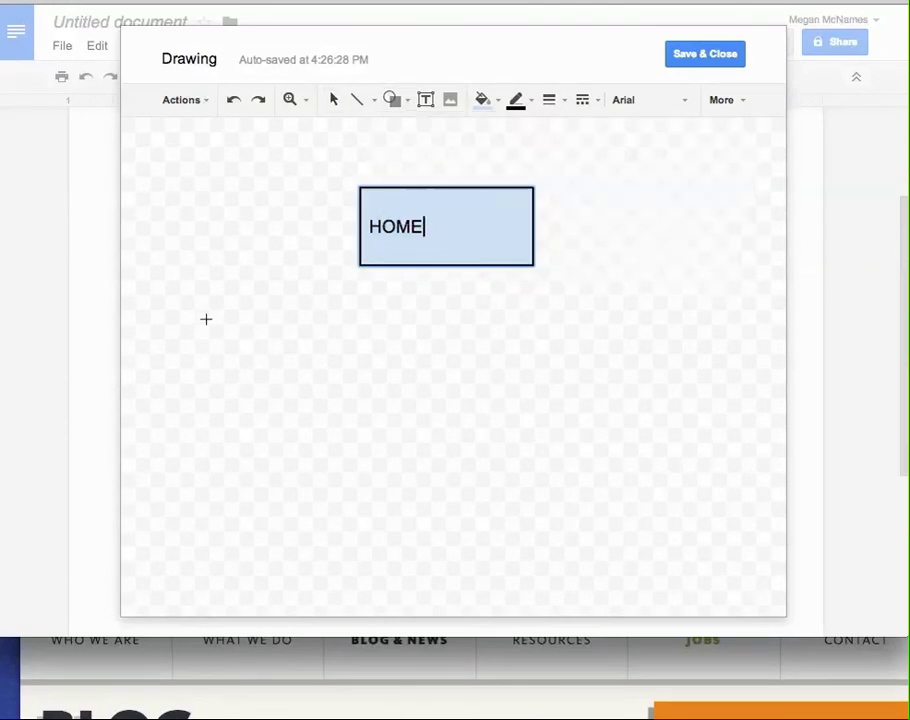
pyautogui.moveTo(175, 320)
pyautogui.mouseDown()
pyautogui.moveTo(248, 333)
pyautogui.moveTo(343, 389)
pyautogui.mouseUp()
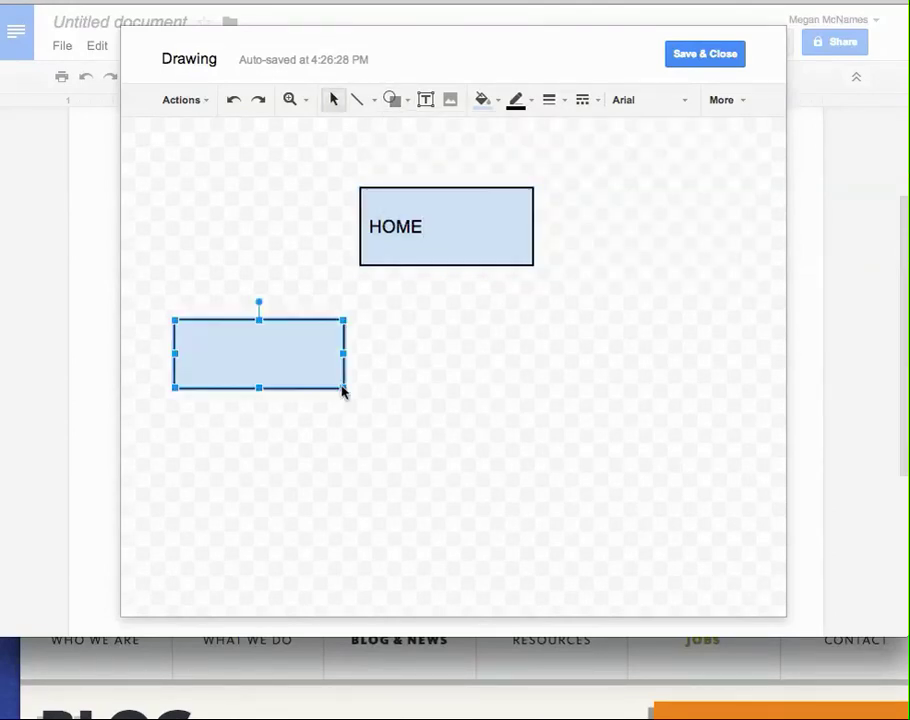
pyautogui.write('WHO WE ARE')
pyautogui.click(422, 398)
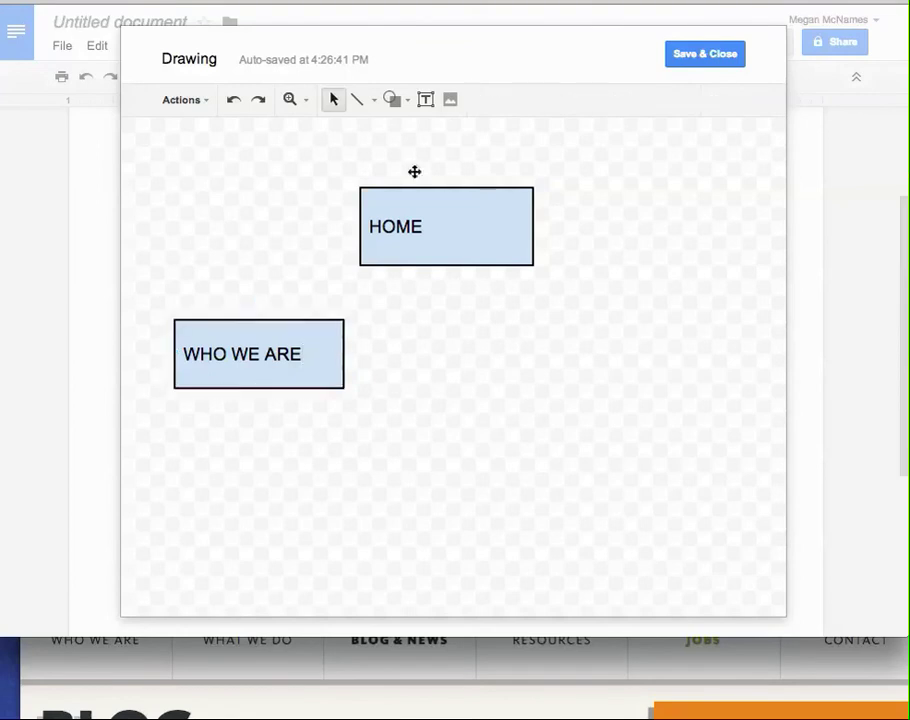
# - Try a block arrow shape between HOME and WHO WE ARE, then delete it
pyautogui.click(358, 100)
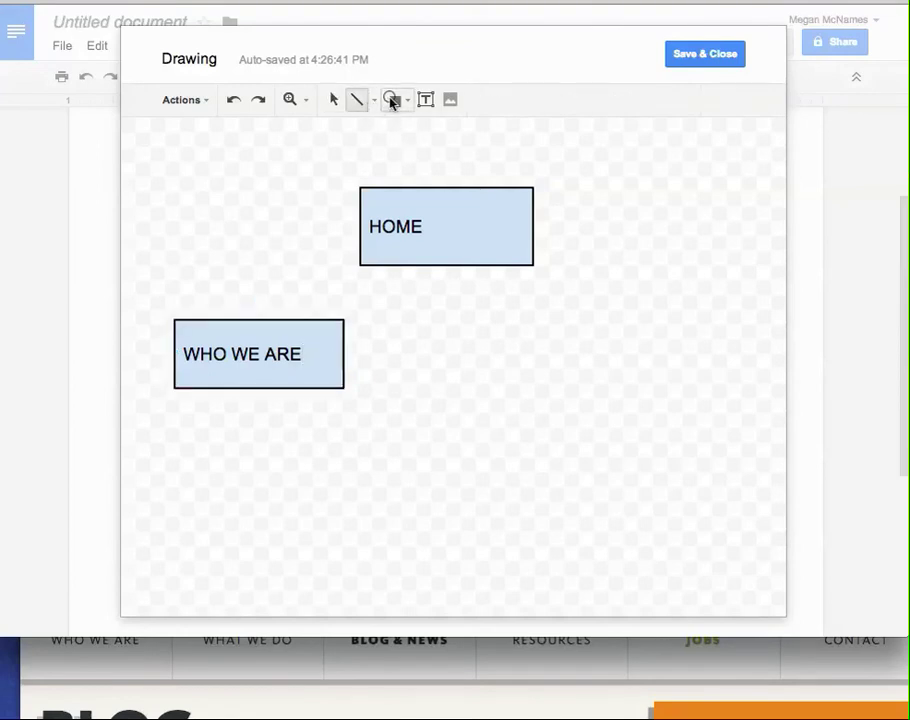
pyautogui.click(392, 100)
pyautogui.moveTo(427, 162)
pyautogui.click(513, 162)
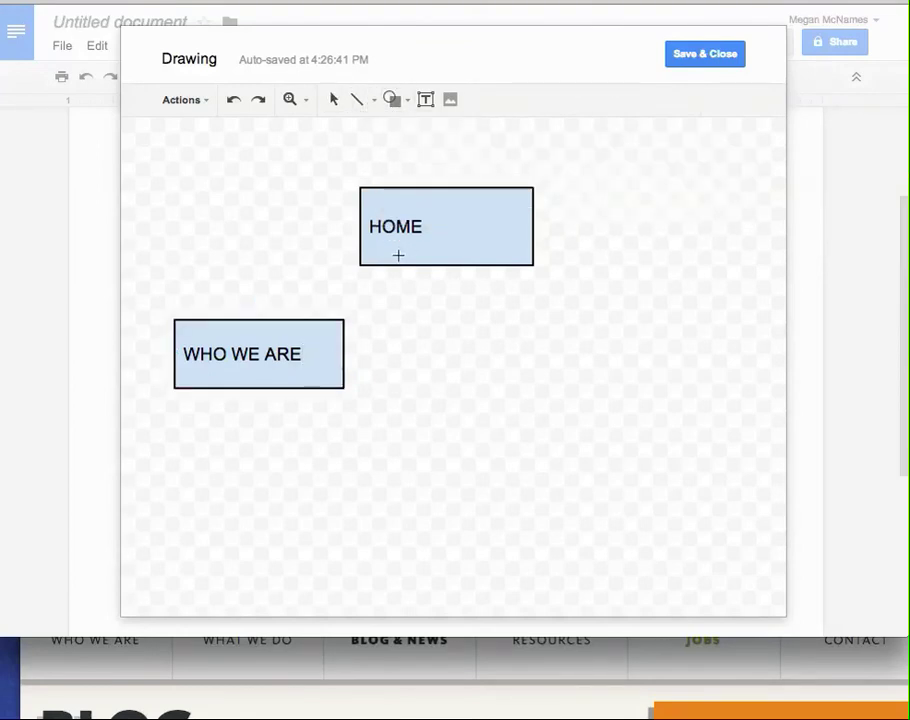
pyautogui.moveTo(366, 272); pyautogui.dragTo(329, 316)
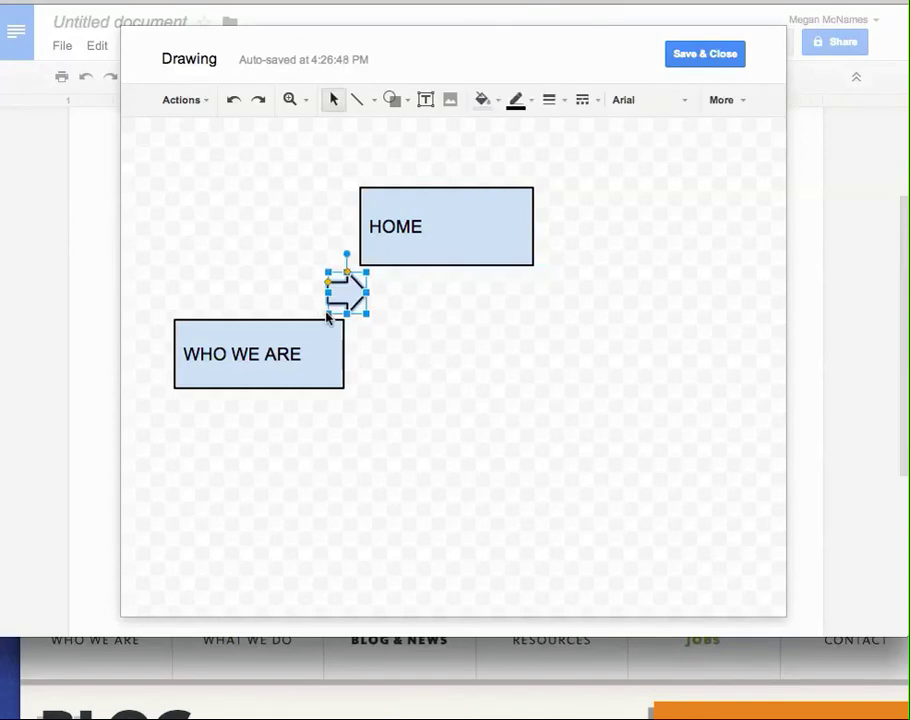
pyautogui.press('Delete')
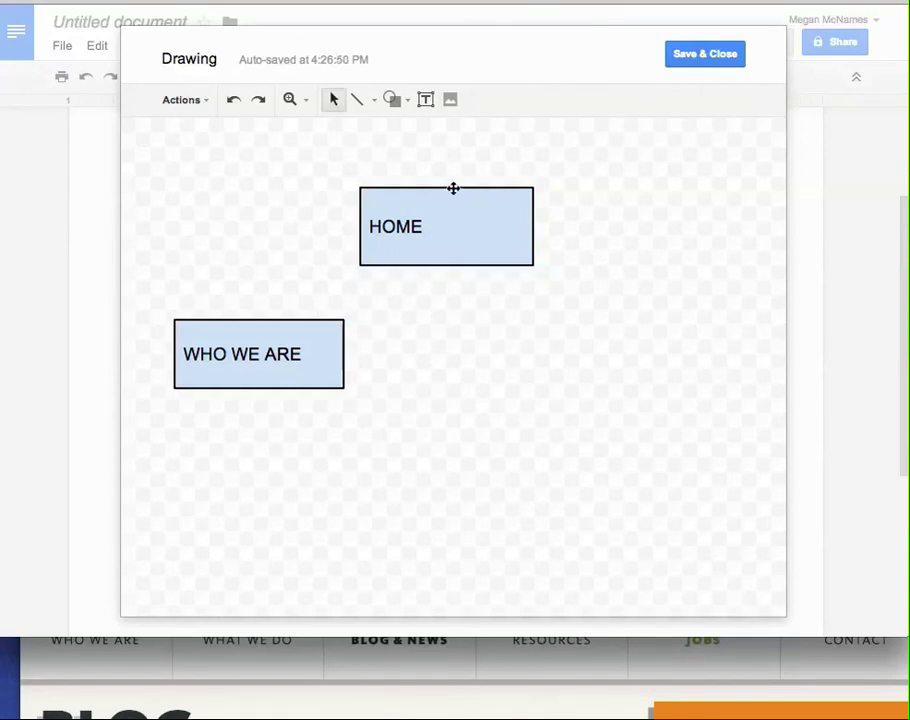
# - Draw an arrow line from HOME to WHO WE ARE and save the drawing into the document
pyautogui.click(369, 104)
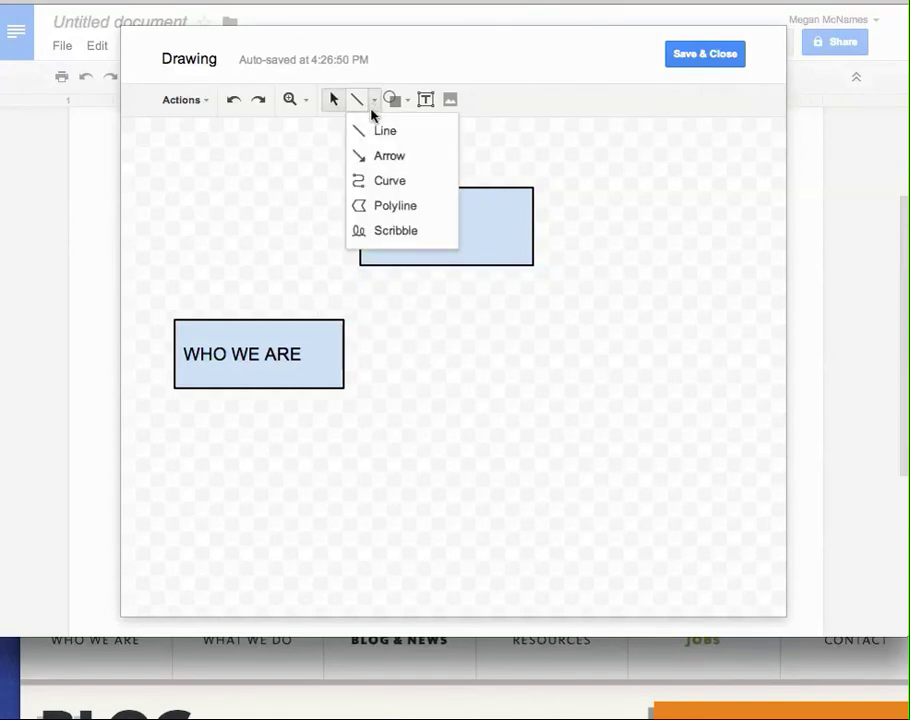
pyautogui.click(375, 157)
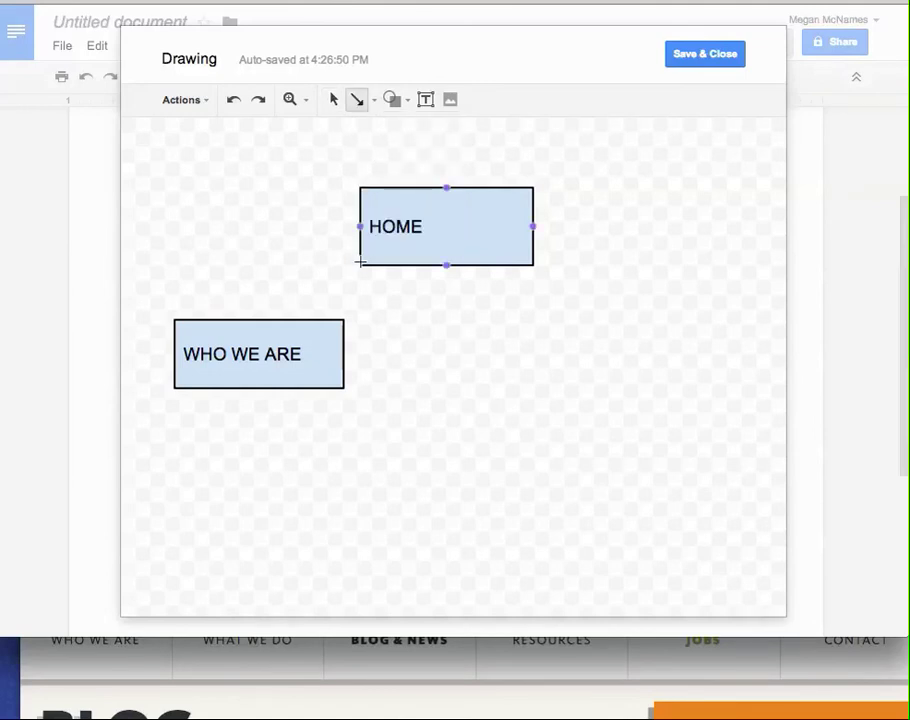
pyautogui.moveTo(361, 264); pyautogui.dragTo(338, 320)
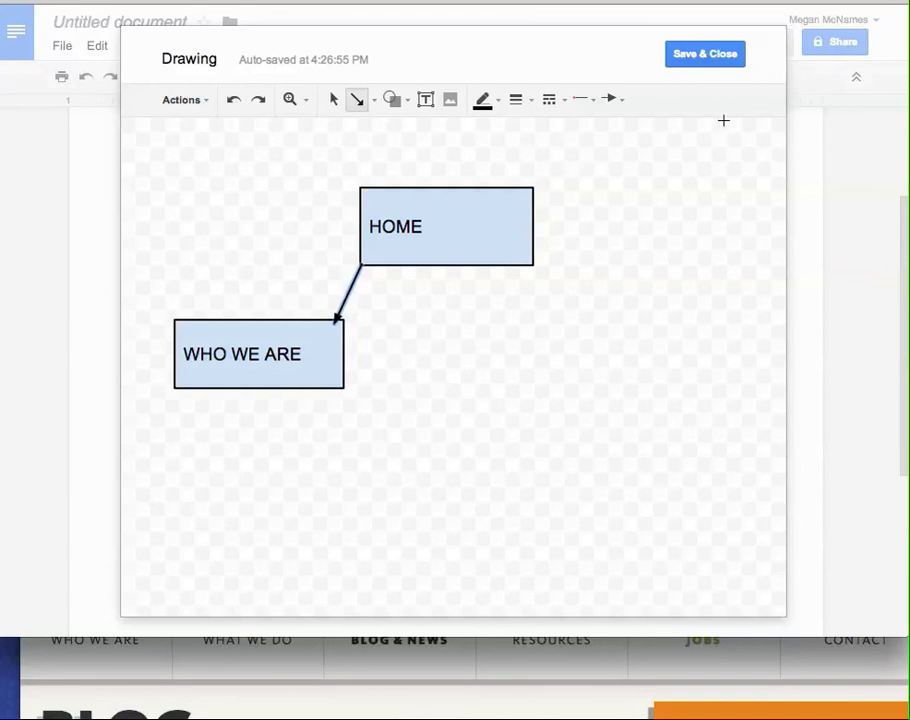
pyautogui.click(705, 54)
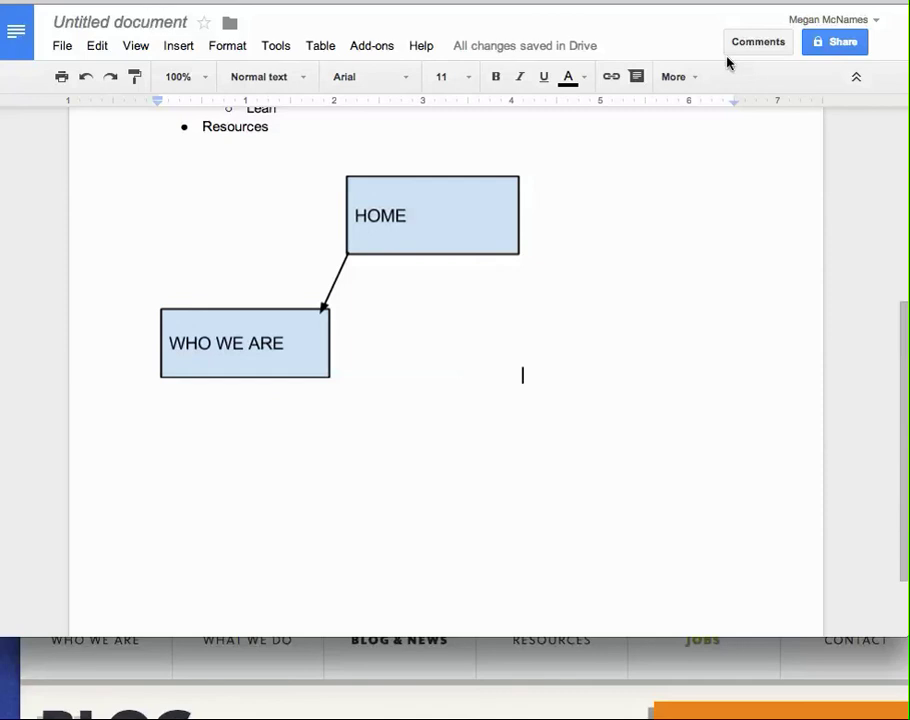
pyautogui.click(656, 142)
pyautogui.scroll(4, 653, 218)
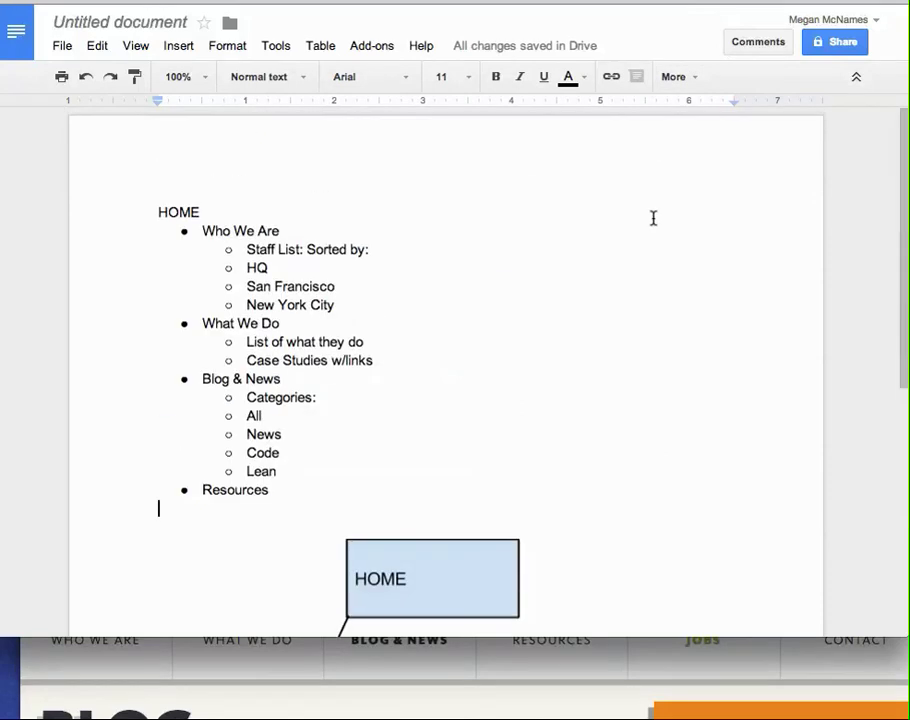